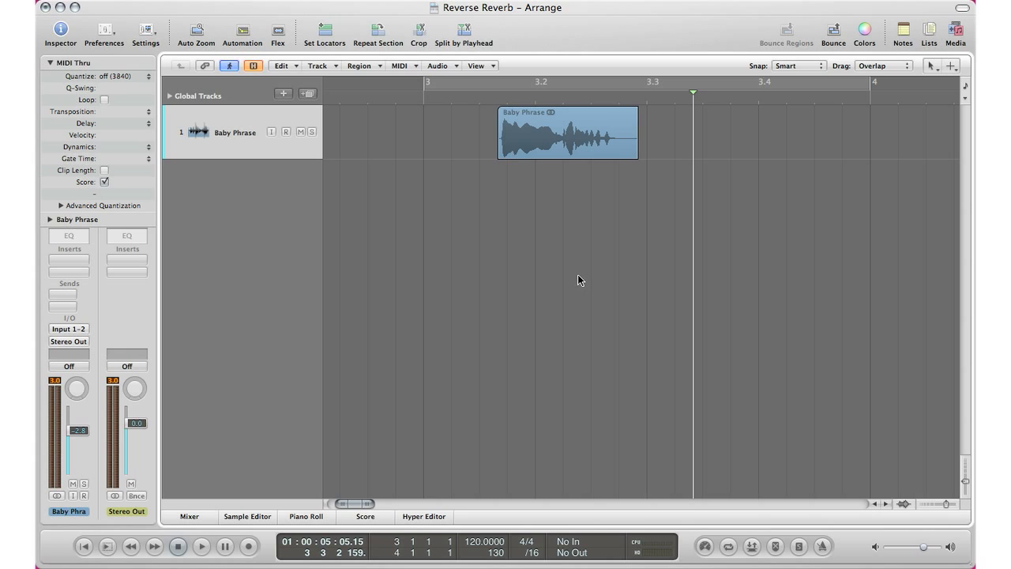
Play the Baby Phrase region, then add a Bus 1 send to its track and reset the send level to default.
double_click(490, 96)
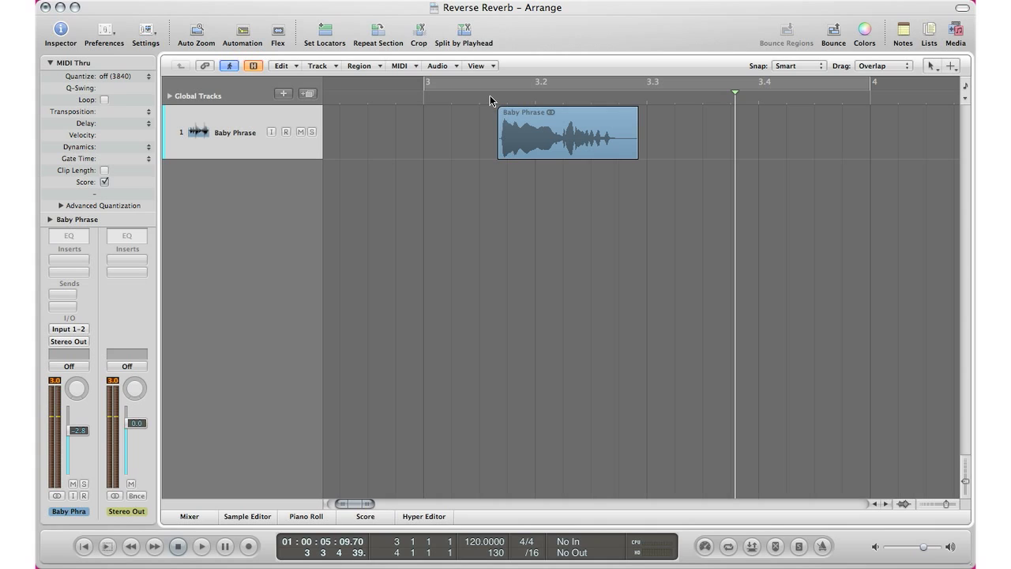
left_click(242, 126)
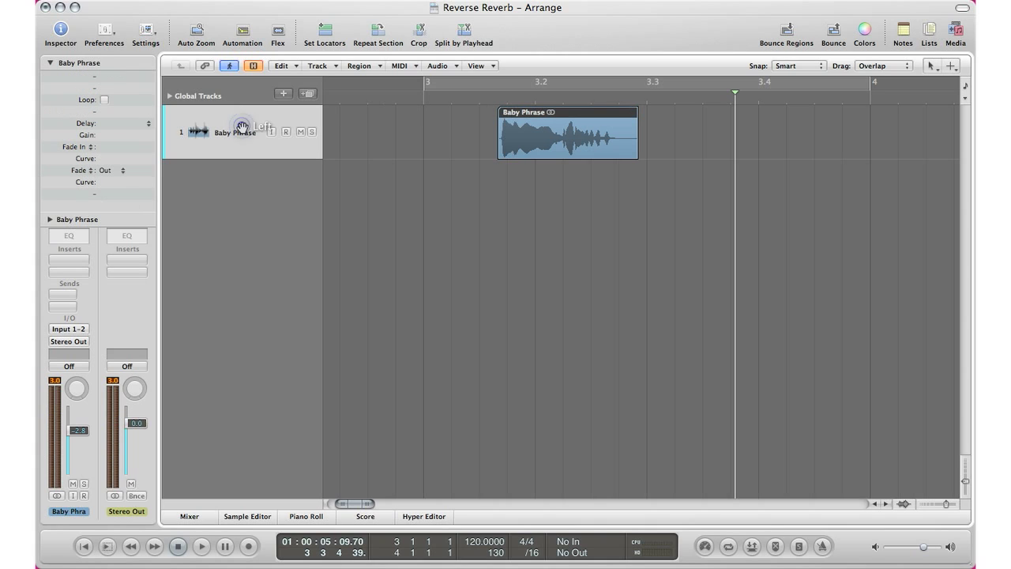
left_click(68, 294)
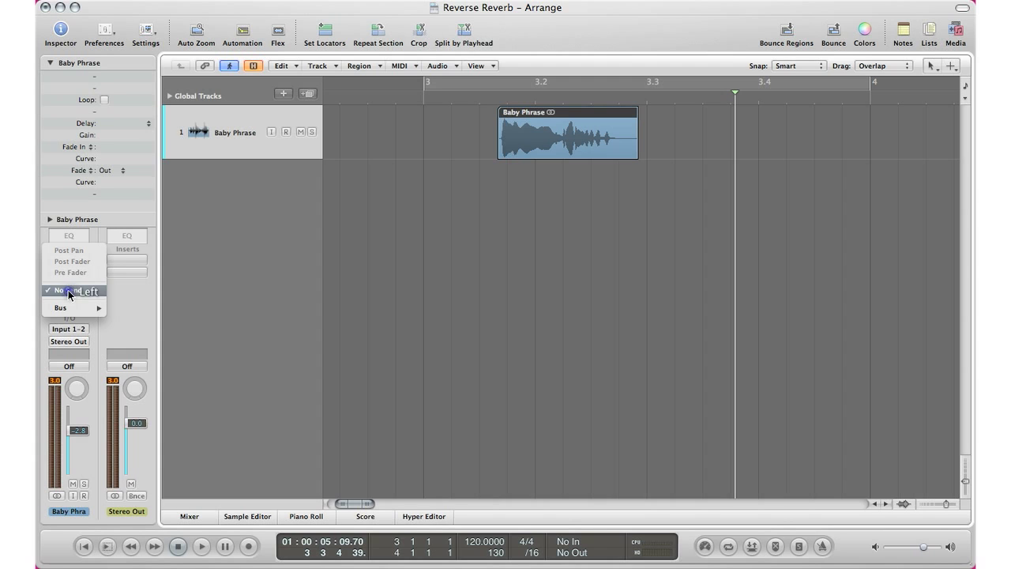
mouse_move(75, 308)
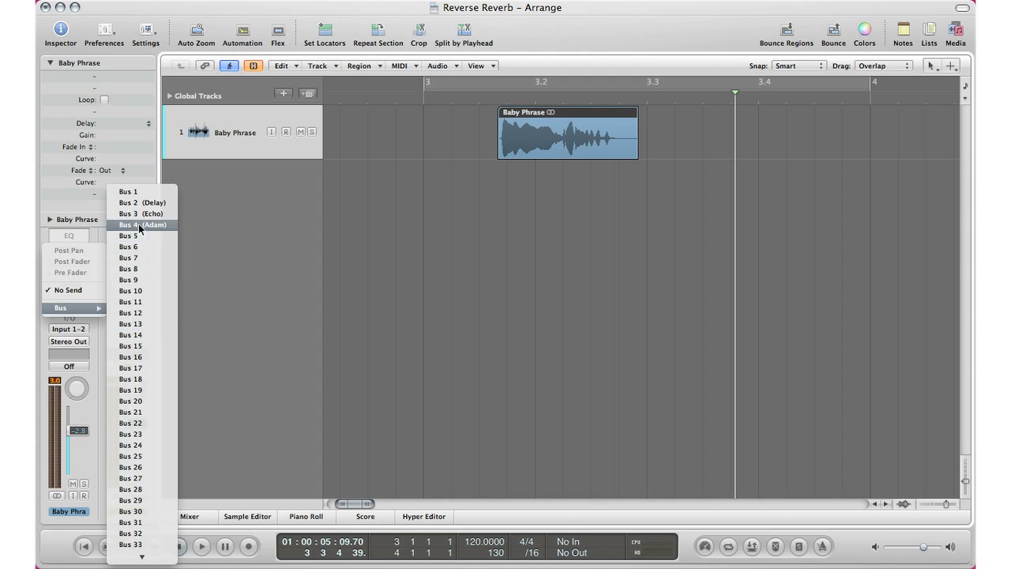
left_click(136, 192)
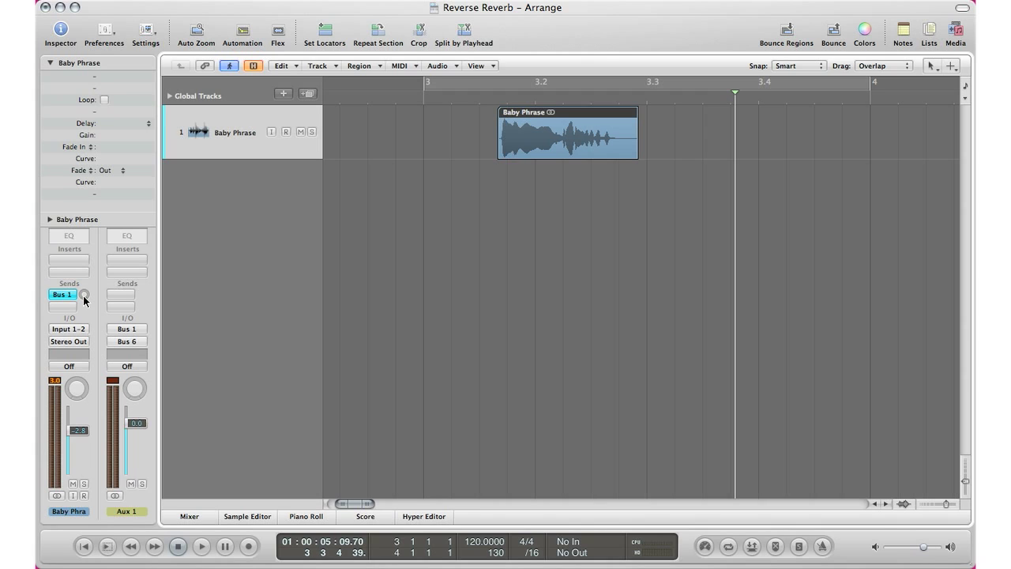
left_click(84, 297, "alt")
Insert the Space Designer reverb on the Aux 1 channel strip.
left_click(124, 261)
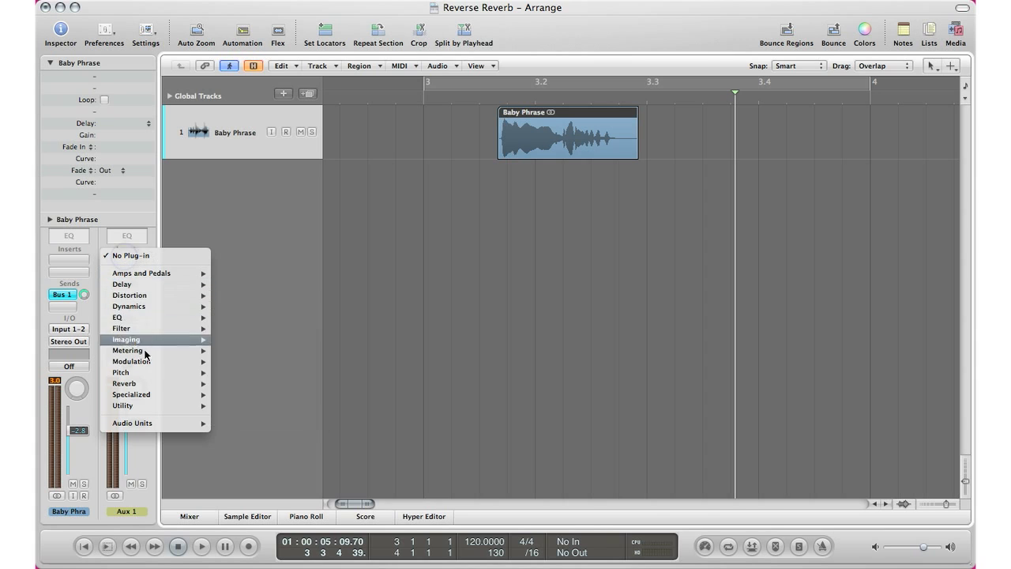
mouse_move(156, 385)
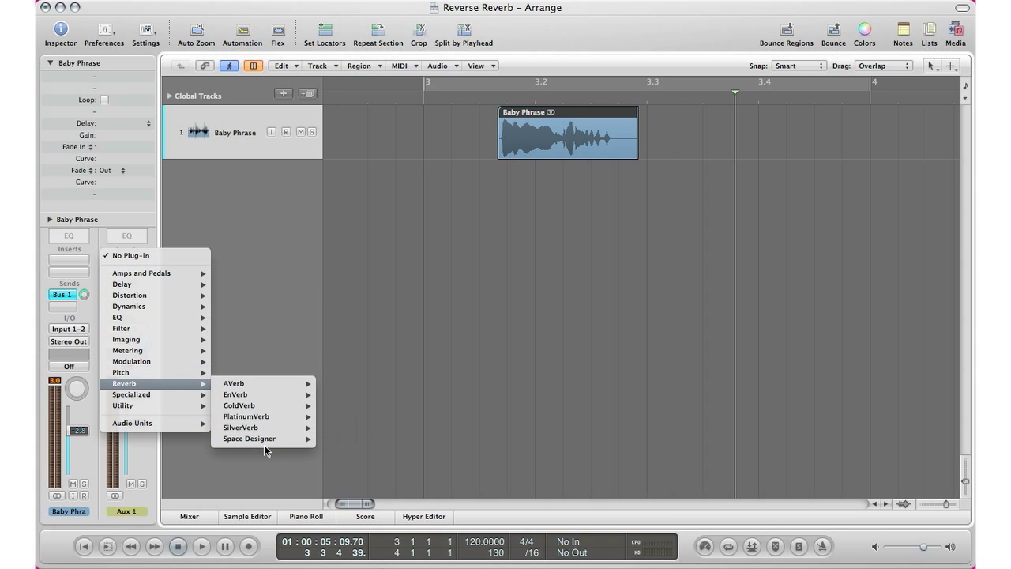
mouse_move(283, 443)
left_click(332, 440)
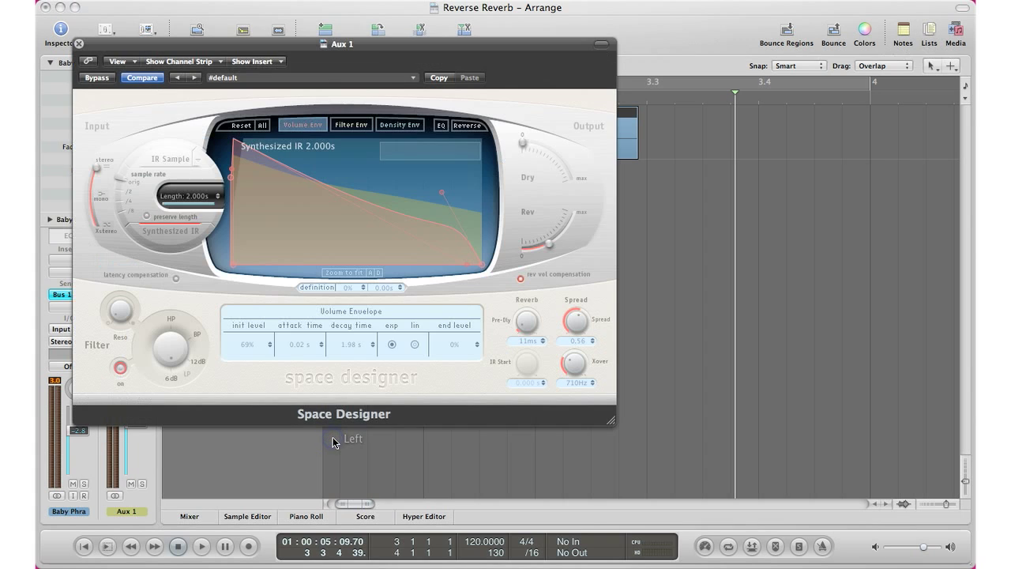
Load Space Designer's 02.3s Dark Piano Hall setting, raise the reverb output close to maximum and close the plug-in.
left_click(309, 79)
mouse_move(392, 213)
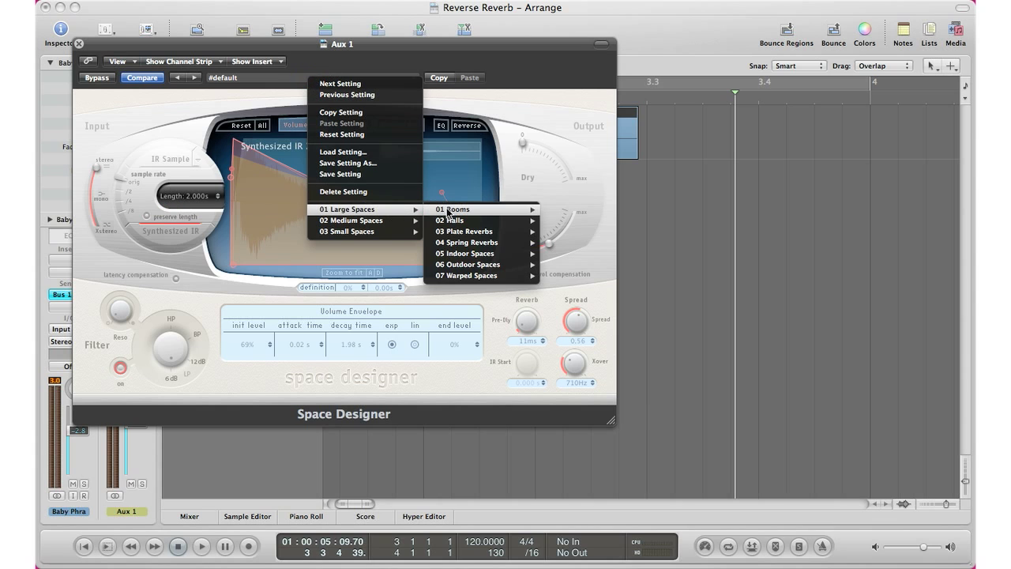
mouse_move(447, 211)
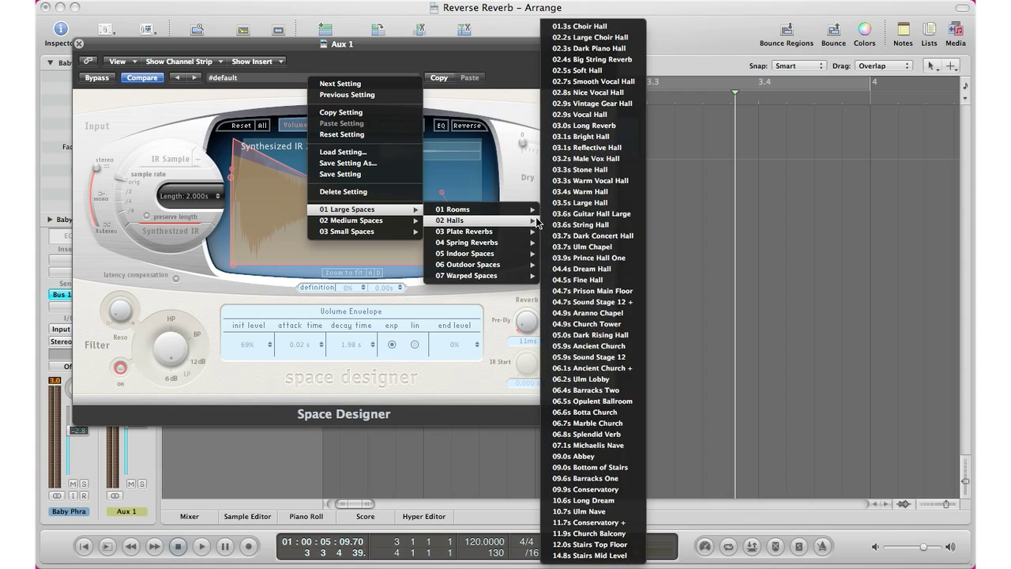
left_click(573, 48)
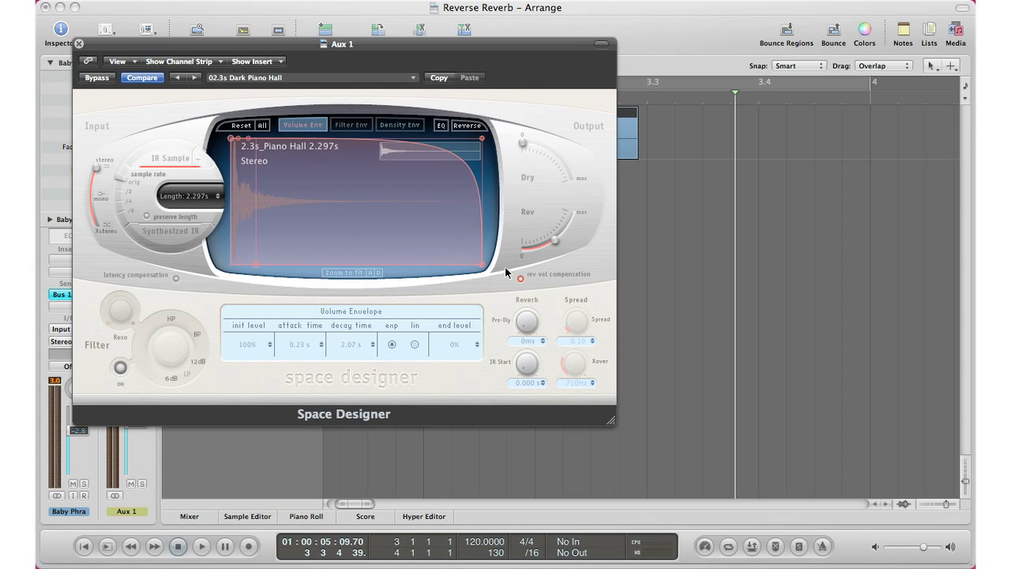
left_click_drag(555, 245, 606, 192)
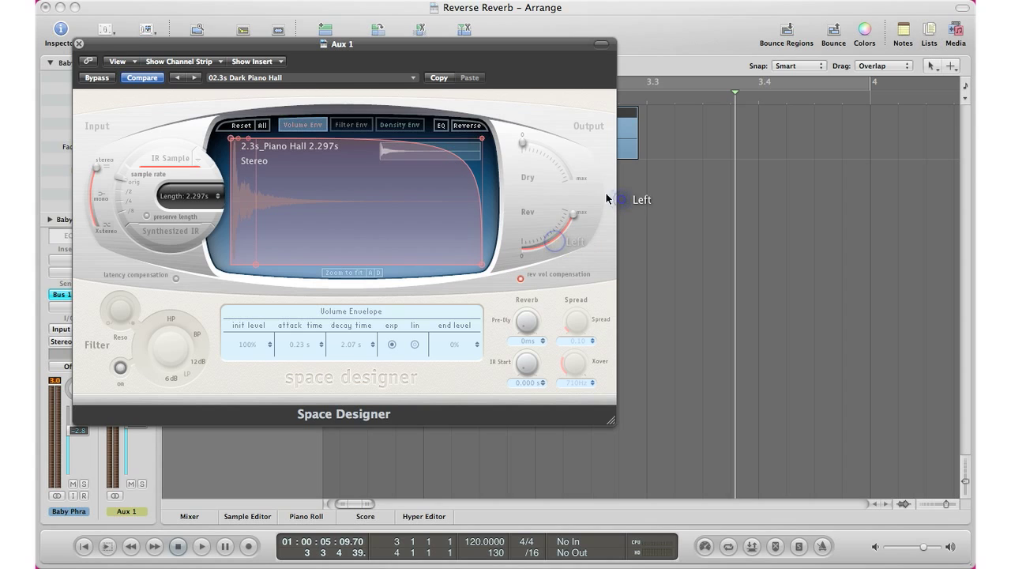
left_click(79, 43)
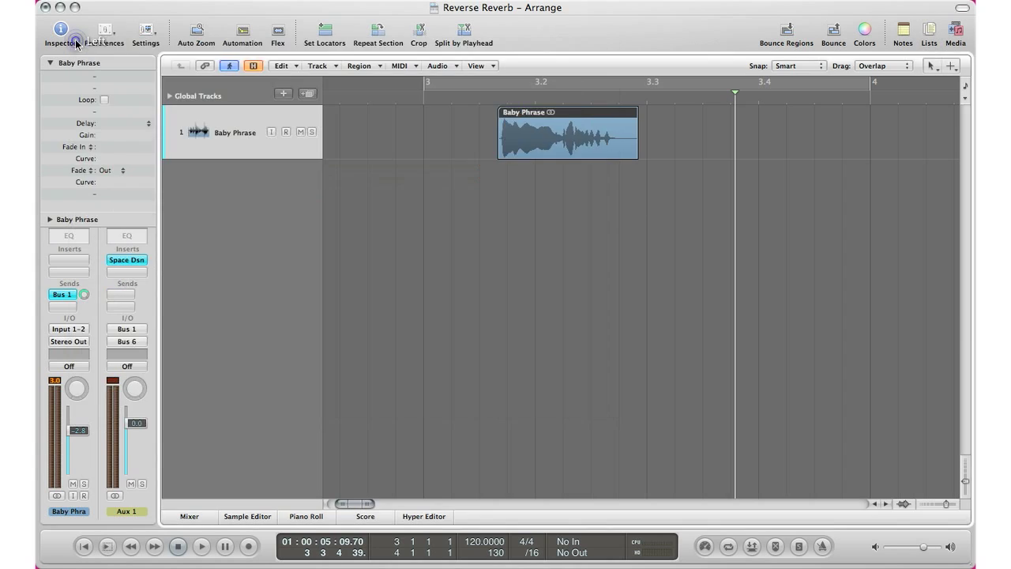
Play the Baby Phrase region from just before its start to hear it with the reverb.
double_click(460, 104)
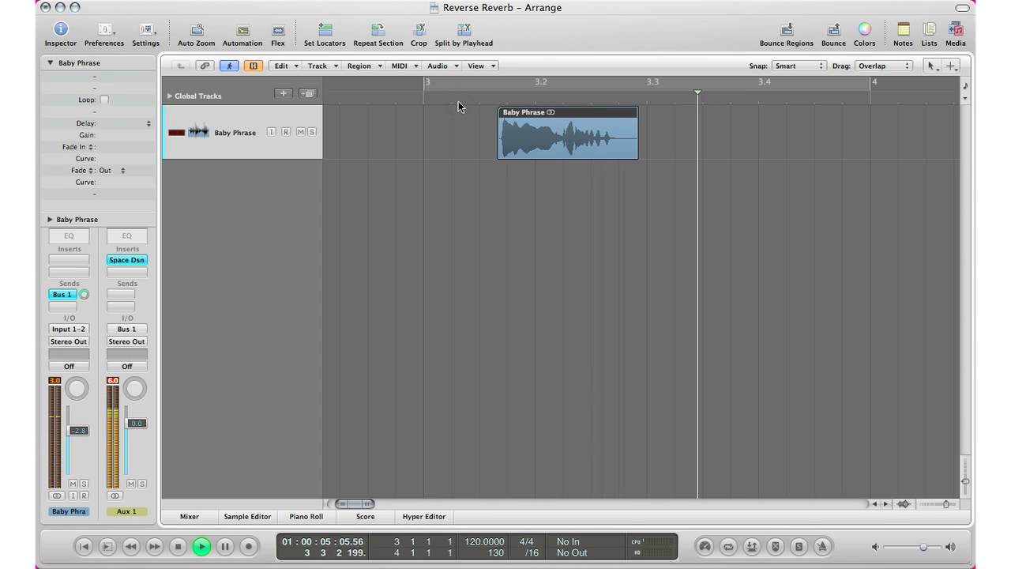
key("space")
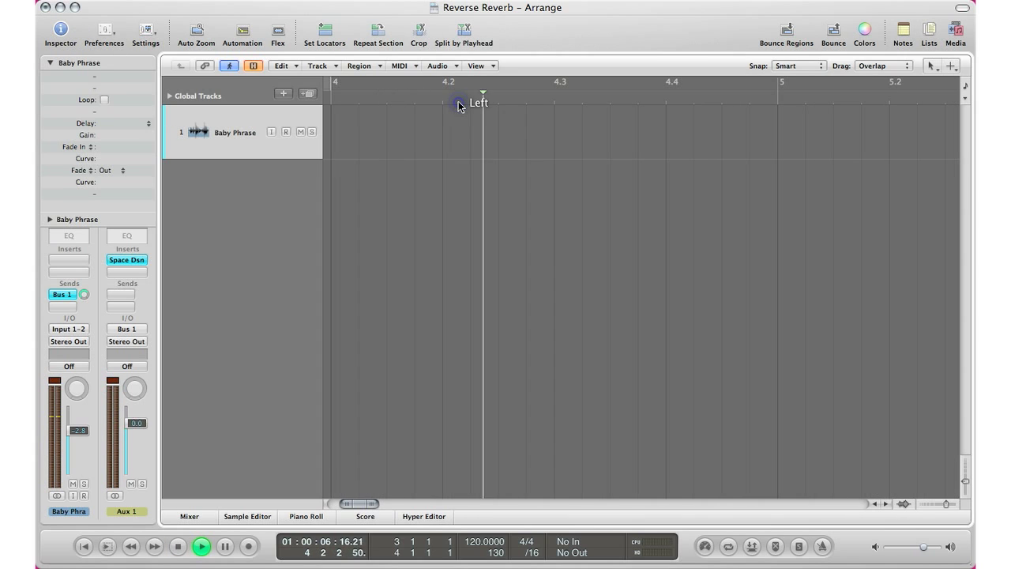
key("space")
scroll(434, 137, "left", 10)
double_click(360, 102)
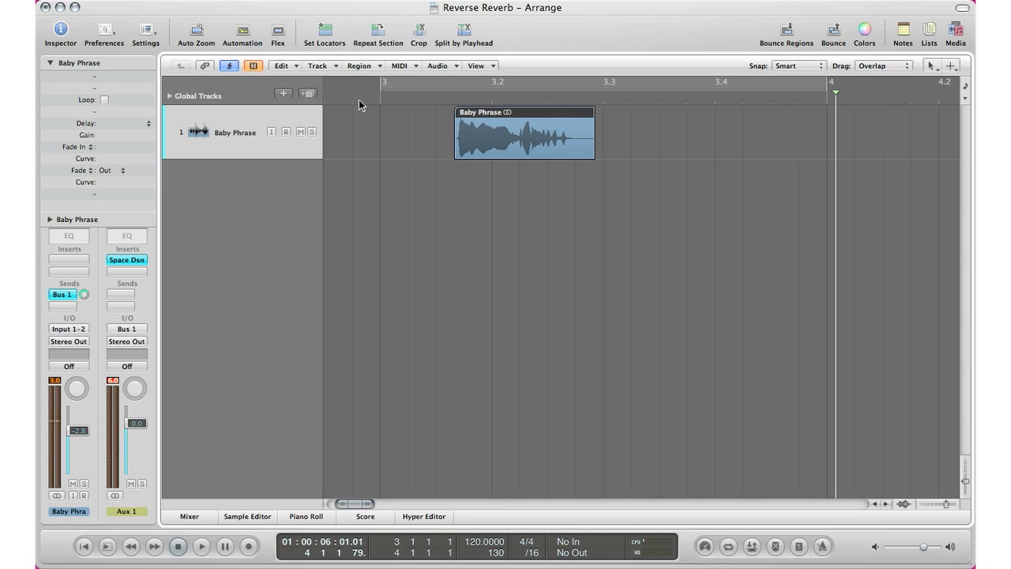
Open the Baby Phrase region in the Sample Editor and reverse its audio.
double_click(503, 137)
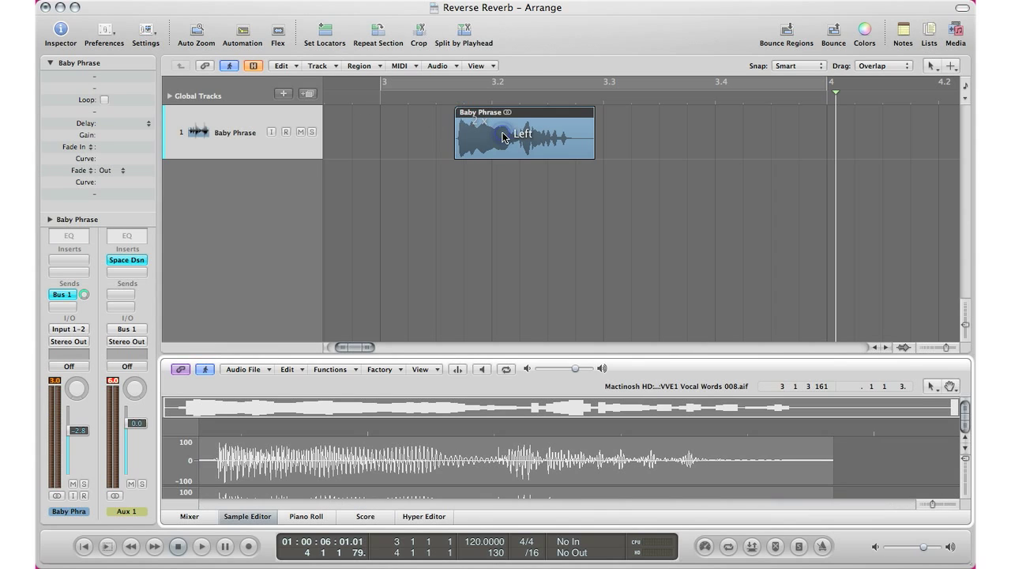
left_click(345, 369)
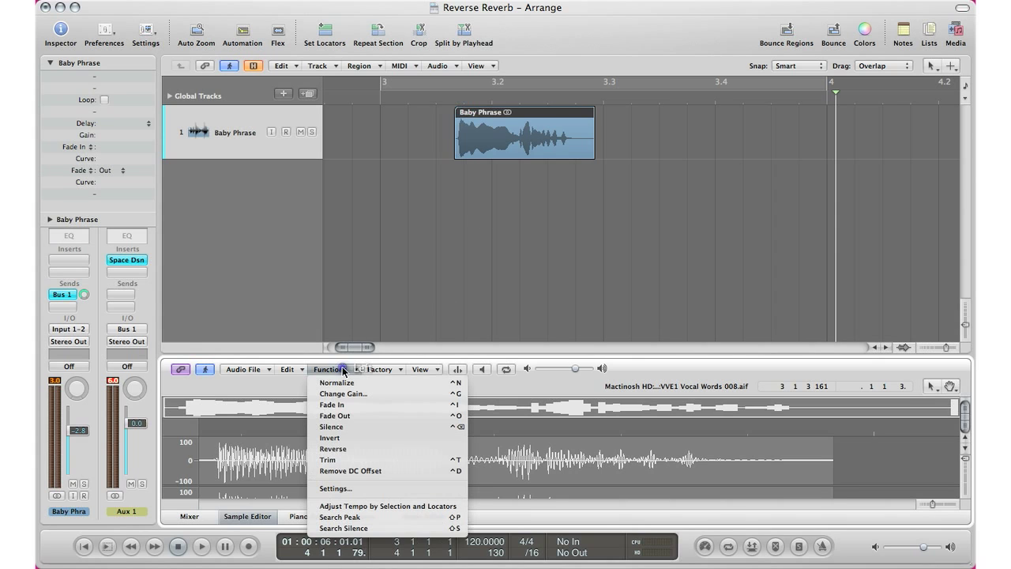
left_click(342, 449)
Play the reversed Baby Phrase through its reverb tail, and return the view to the region.
left_click(426, 104)
key("space")
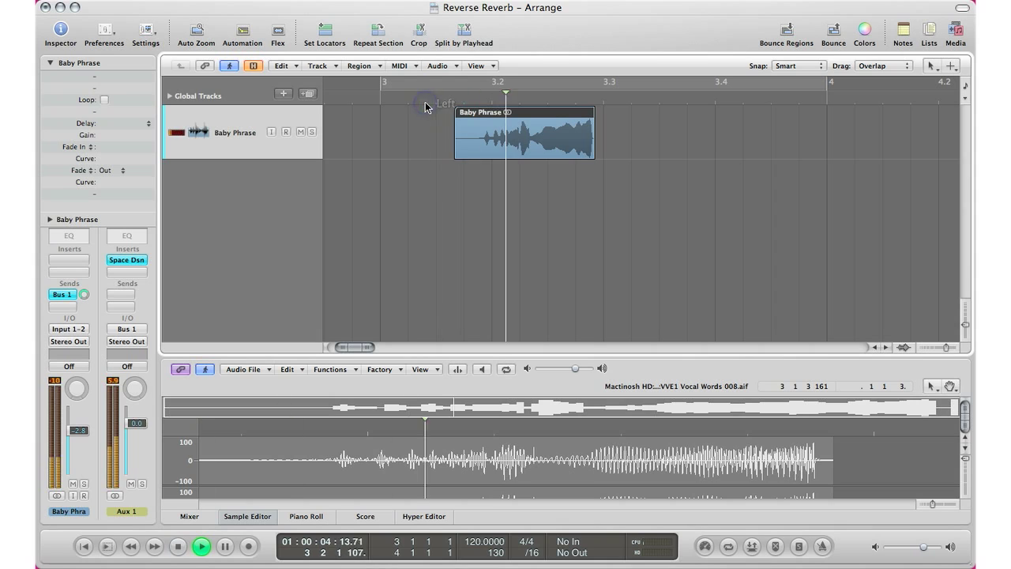
key("space")
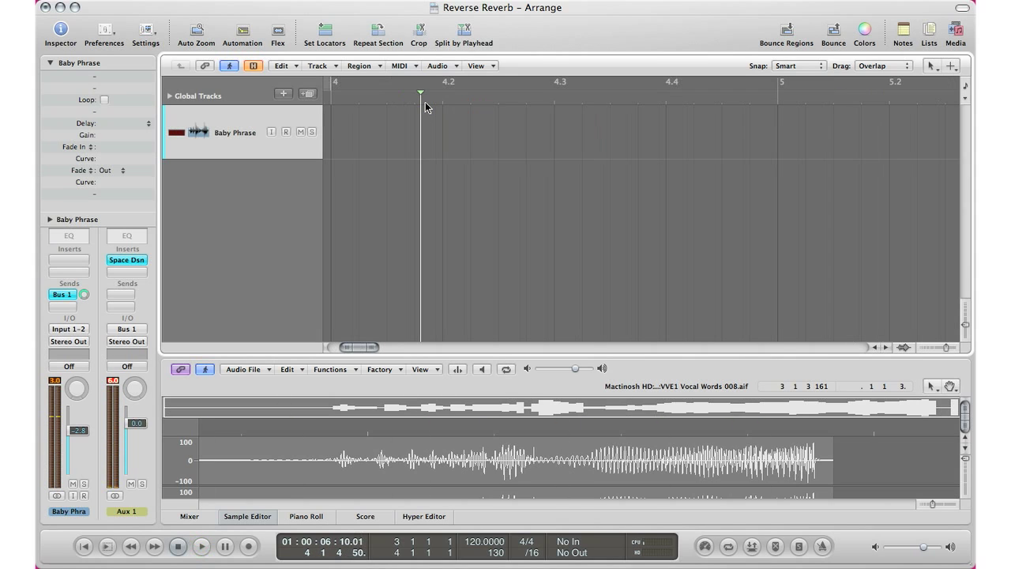
scroll(461, 259, "left", 5)
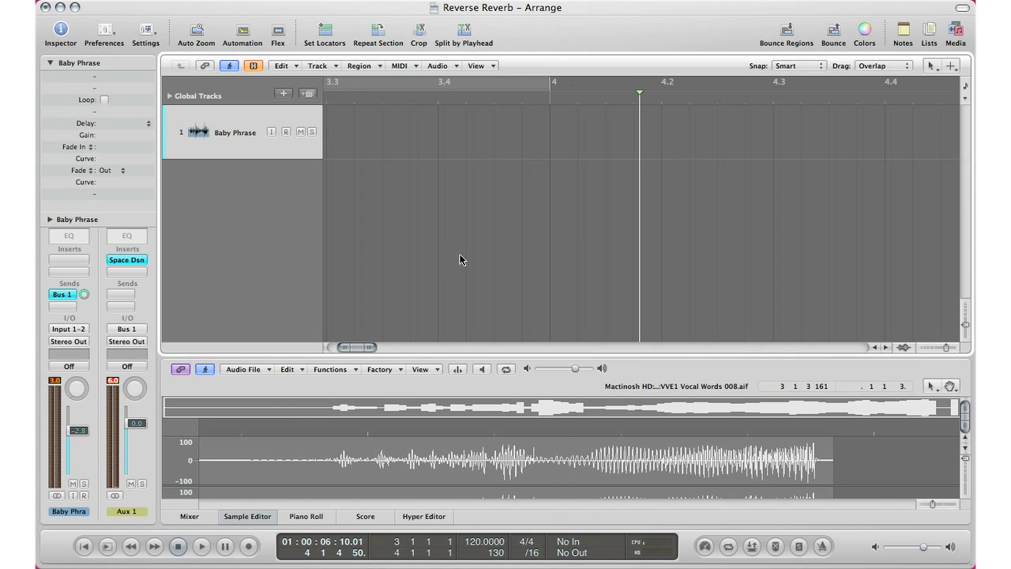
scroll(460, 259, "left", 2)
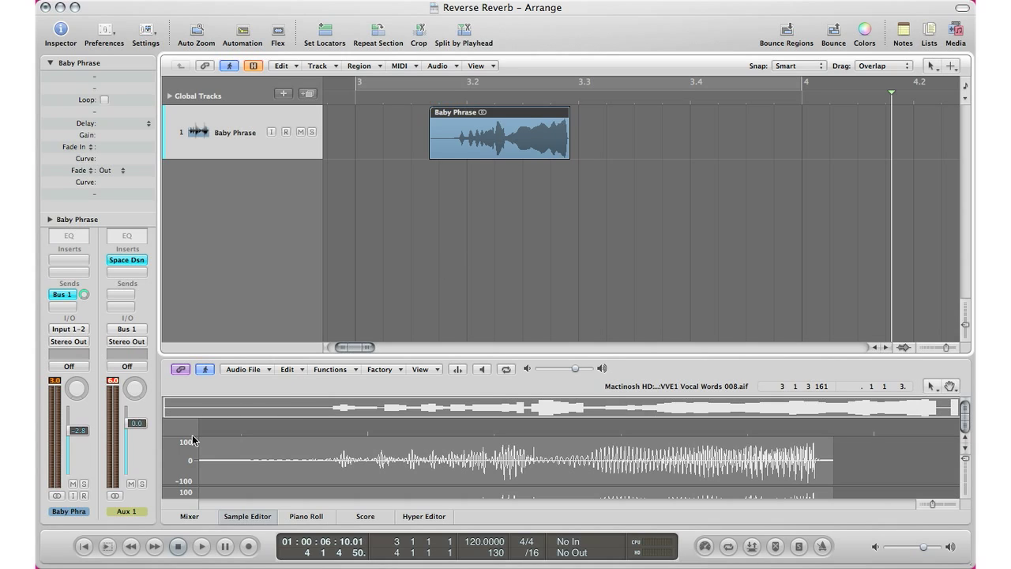
Route the output of the Aux 1 channel to Bus 7.
left_click(127, 341)
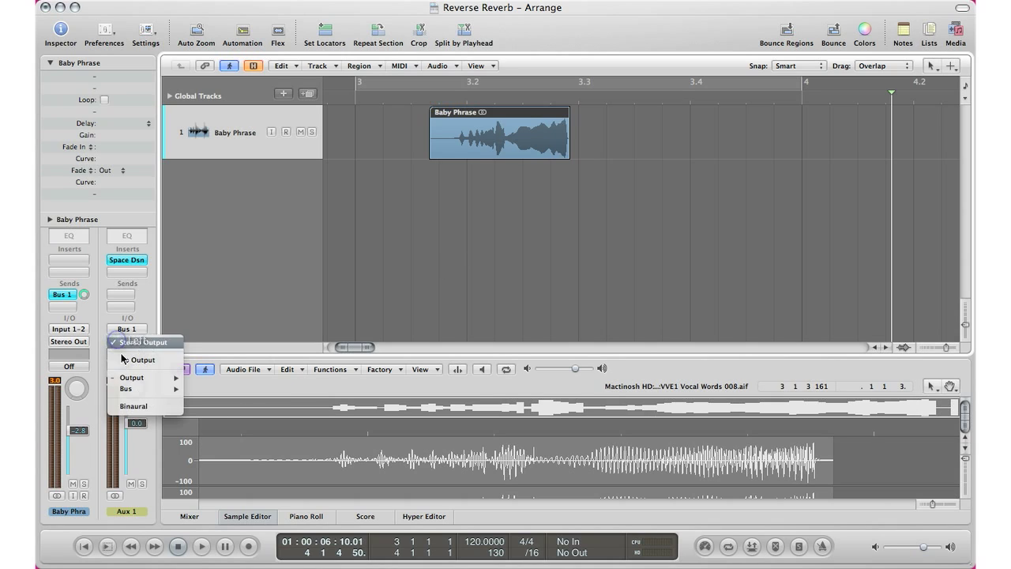
mouse_move(131, 390)
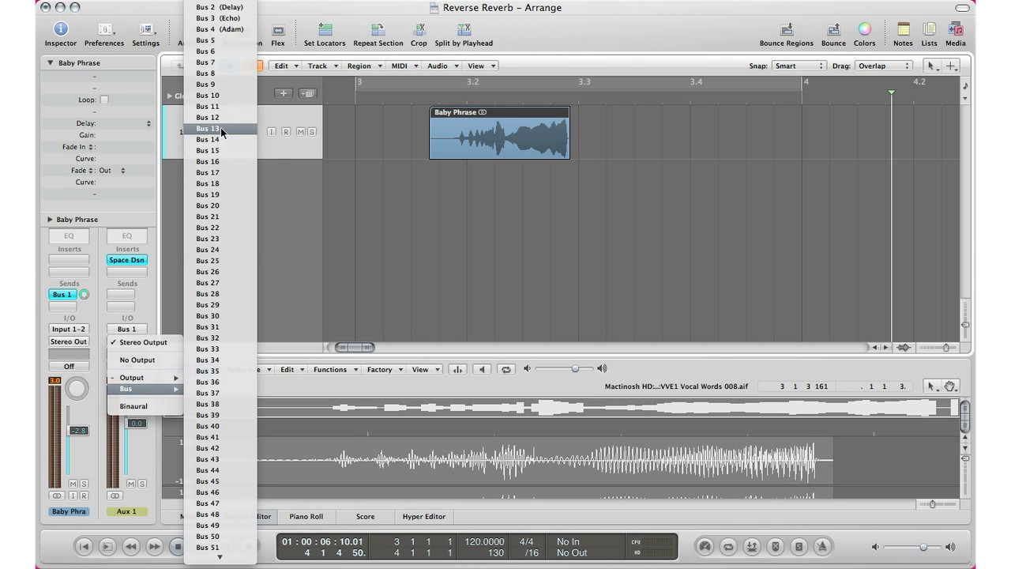
left_click(216, 63)
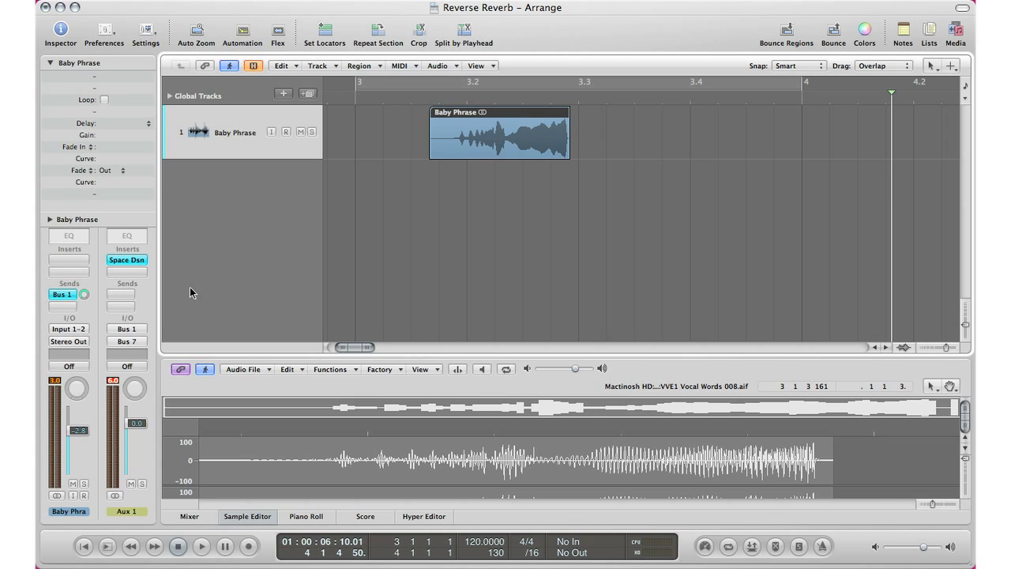
Create one stereo audio track with Bus 7 as input and Output 1-2 as output.
left_click(289, 95)
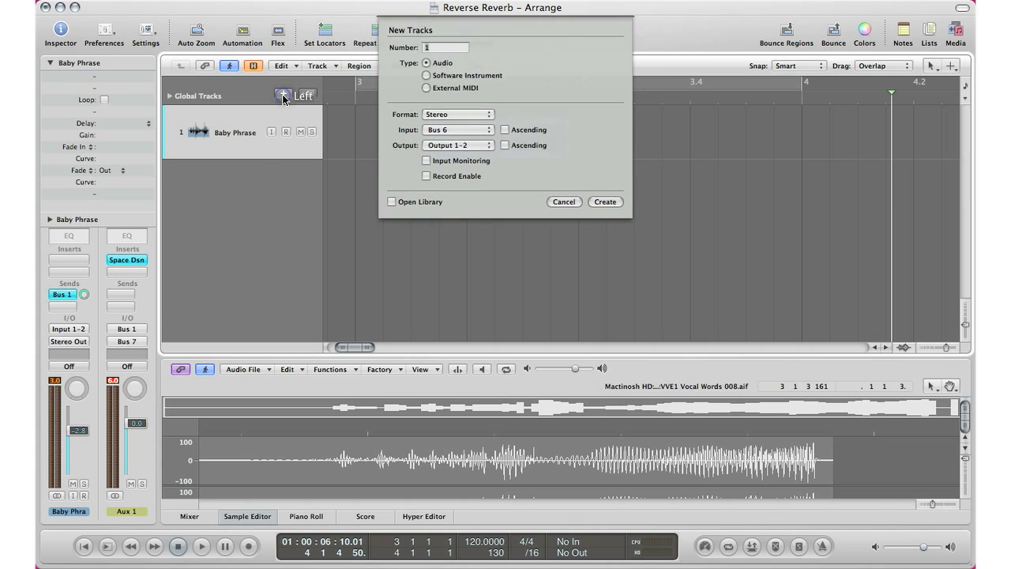
left_click(442, 128)
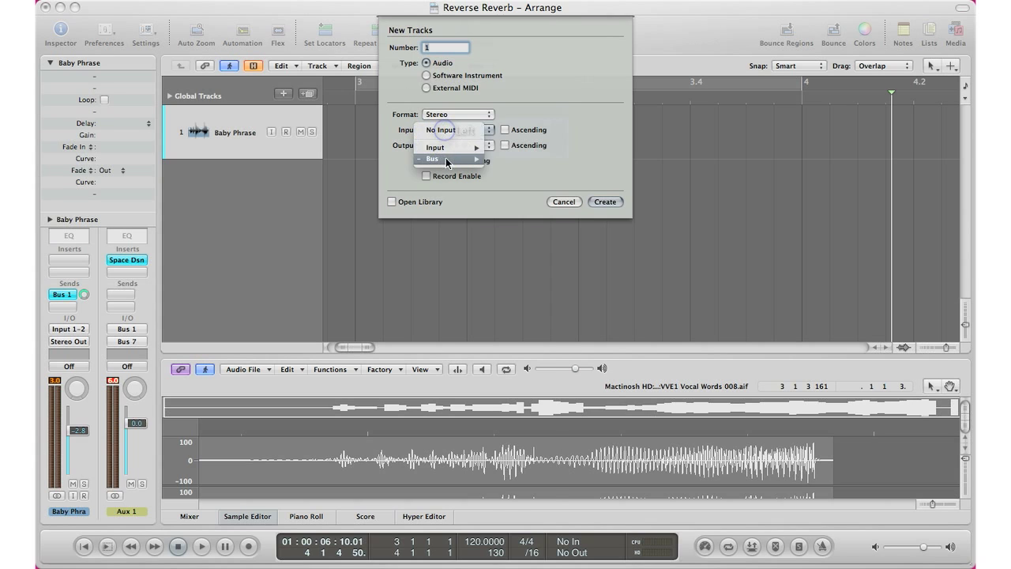
mouse_move(466, 159)
left_click(515, 63)
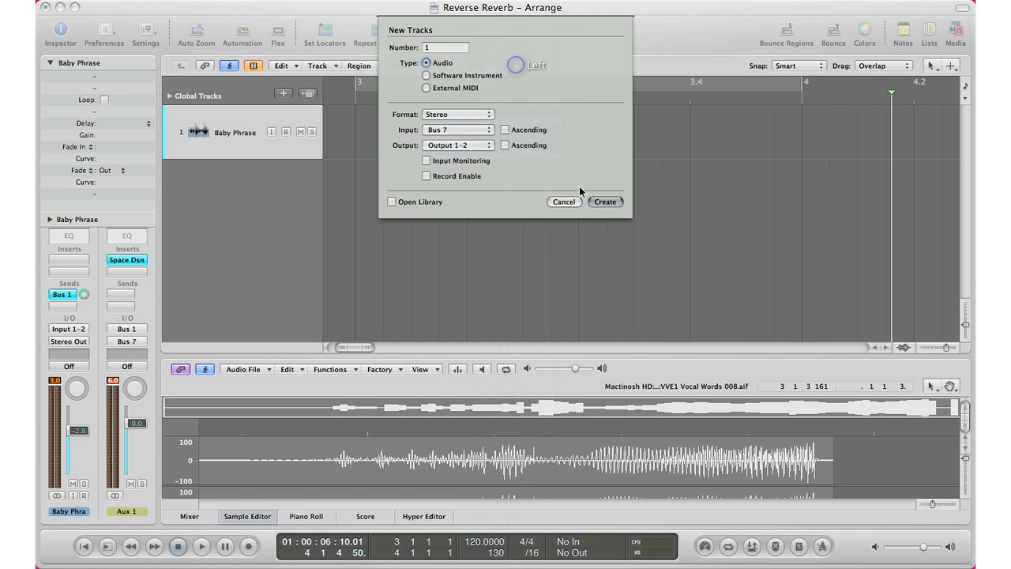
left_click(598, 200)
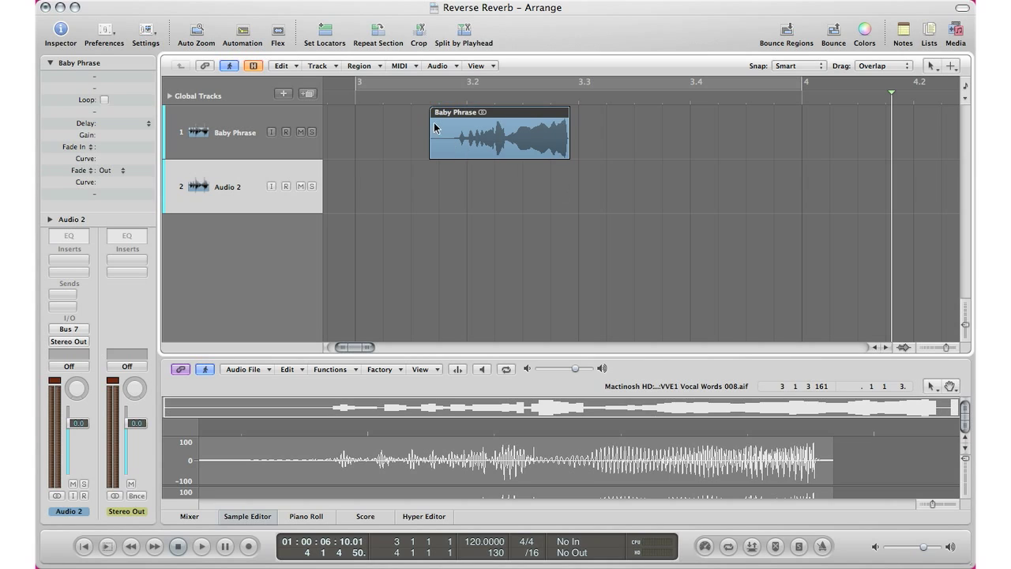
Place the playhead just before the phrase, record-enable the Audio 2 track and lower its volume.
left_click(407, 102)
left_click(286, 185)
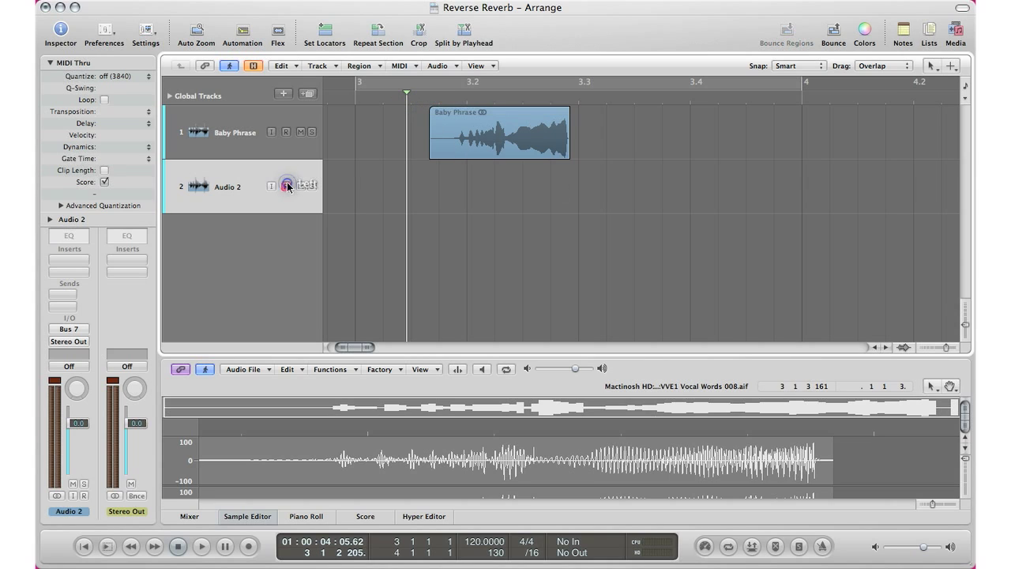
left_click_drag(73, 422, 74, 452)
Reduce the Baby Phrase track's Bus 1 send level and set its volume fader to -4.6.
left_click(211, 141)
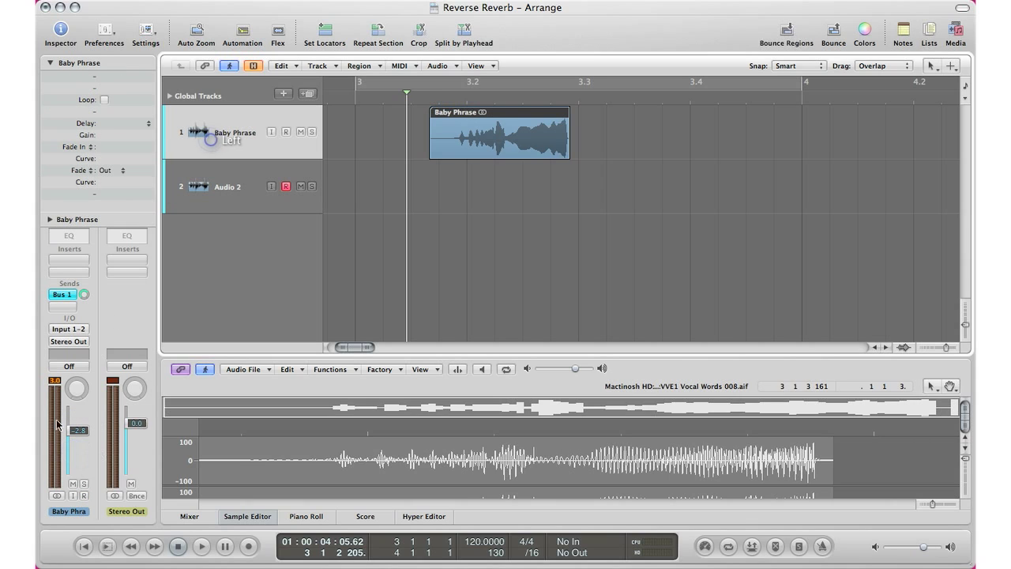
left_click_drag(83, 294, 81, 319)
left_click_drag(75, 428, 75, 433)
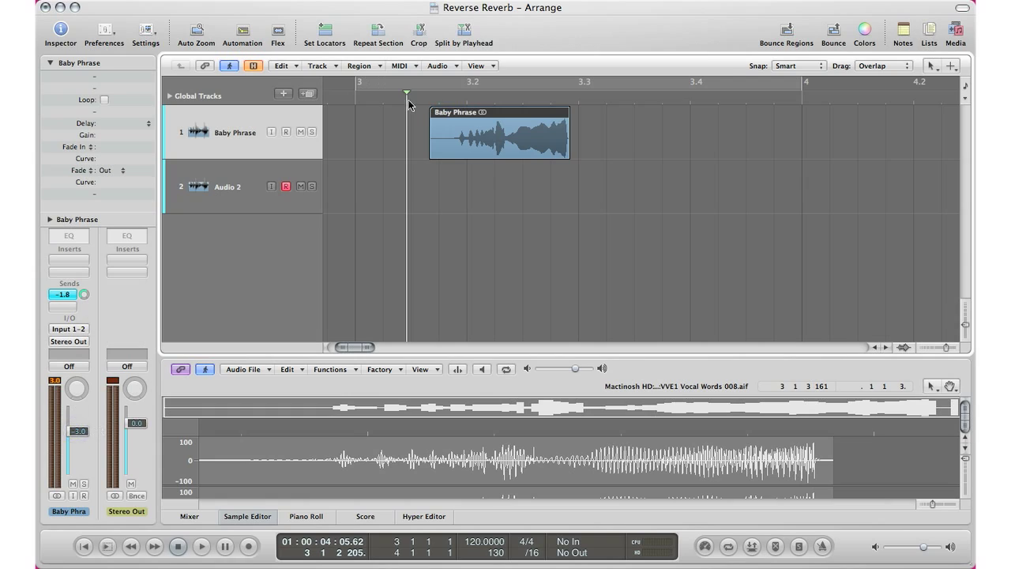
Record the reversed phrase's reverb onto Audio 2, starting just before the phrase and stopping after the tail fades out.
left_click(407, 93)
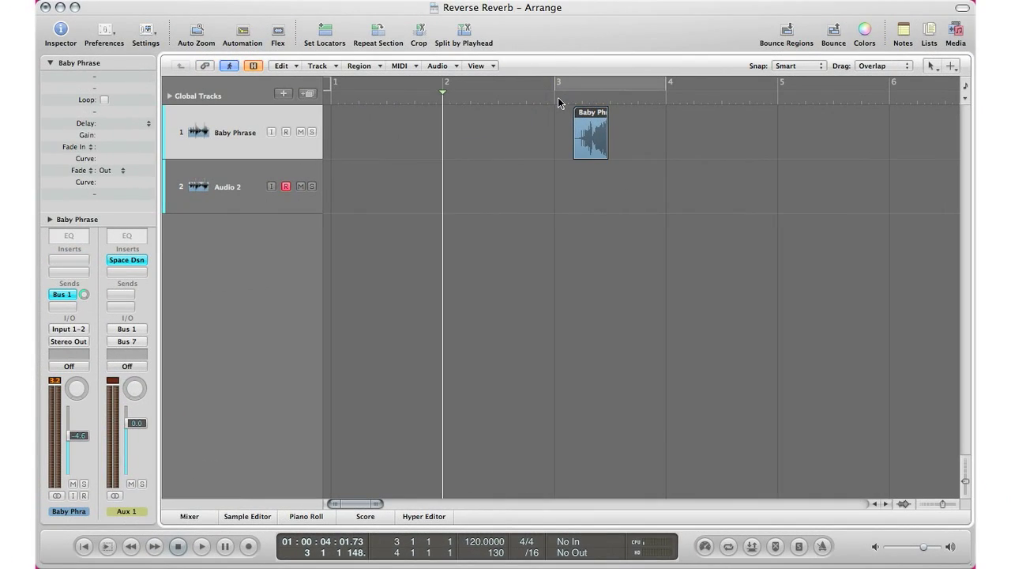
key("r")
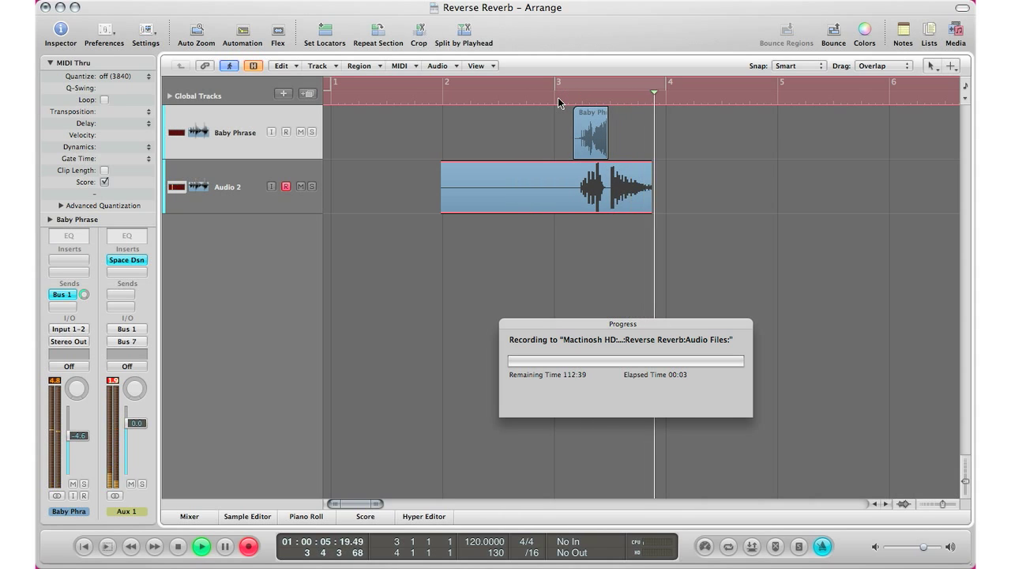
key("space")
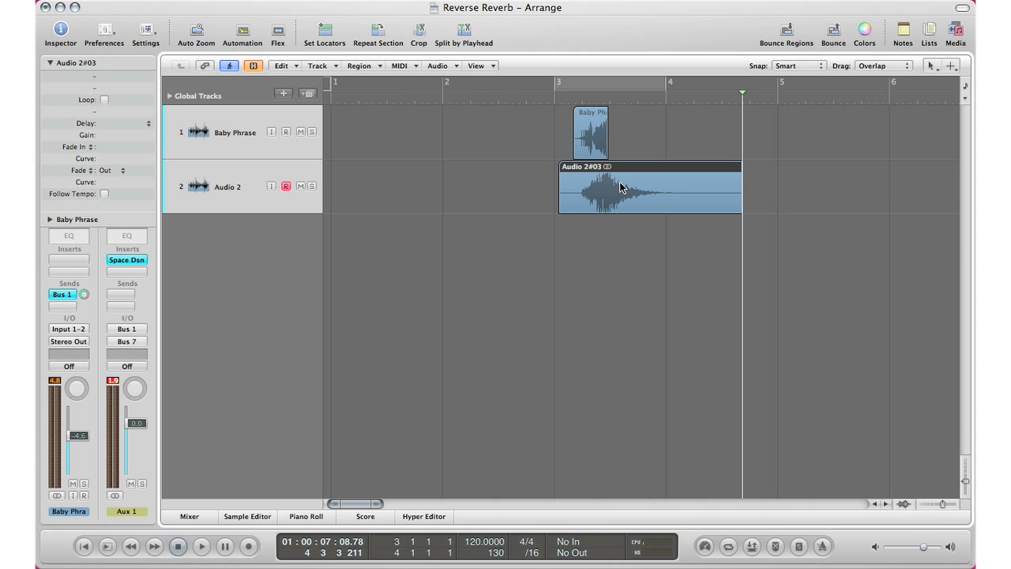
Solo the Audio 2 track and play back the recorded reverb from its beginning.
left_click(561, 97)
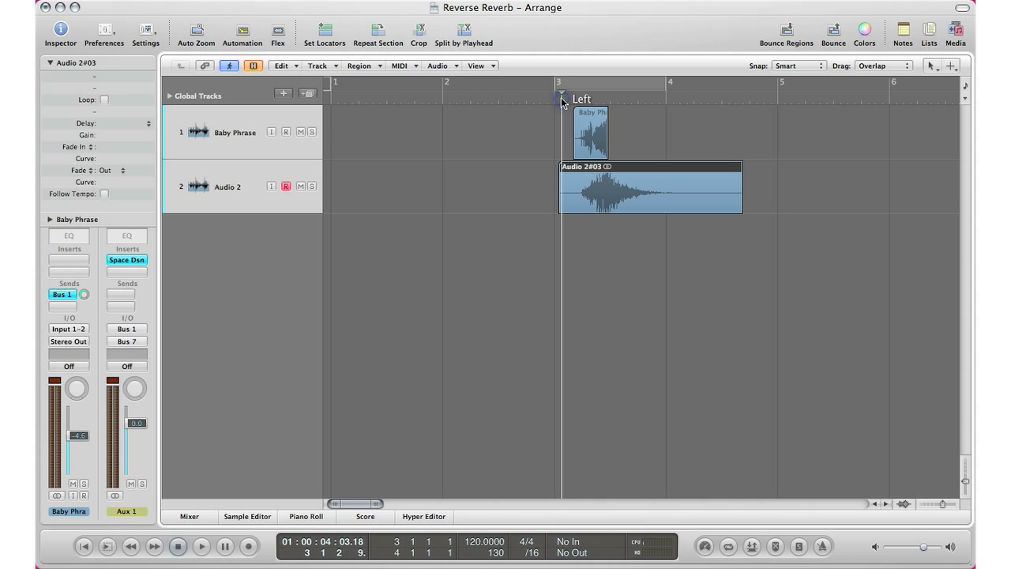
key("space")
left_click(312, 187)
left_click(562, 97)
key("space")
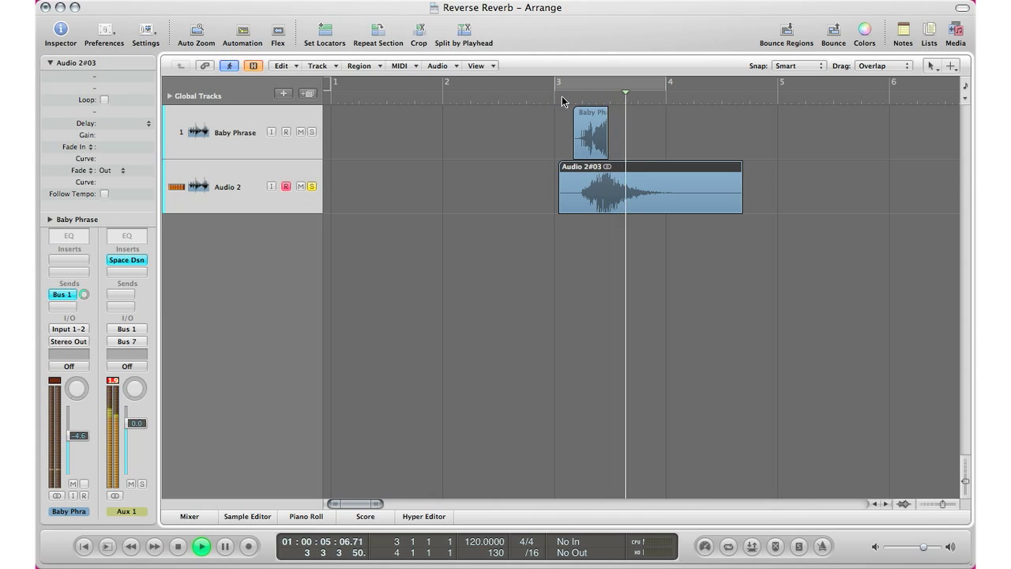
key("space")
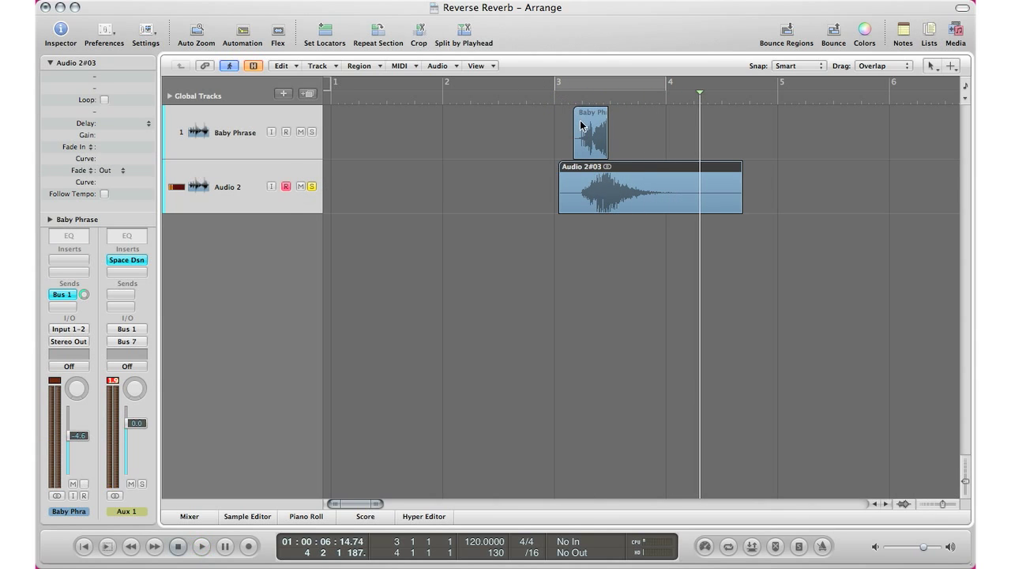
Reverse the recorded reverb region on Audio 2, shifted to start shortly before bar 4, and play it back.
double_click(605, 172)
left_click(332, 369)
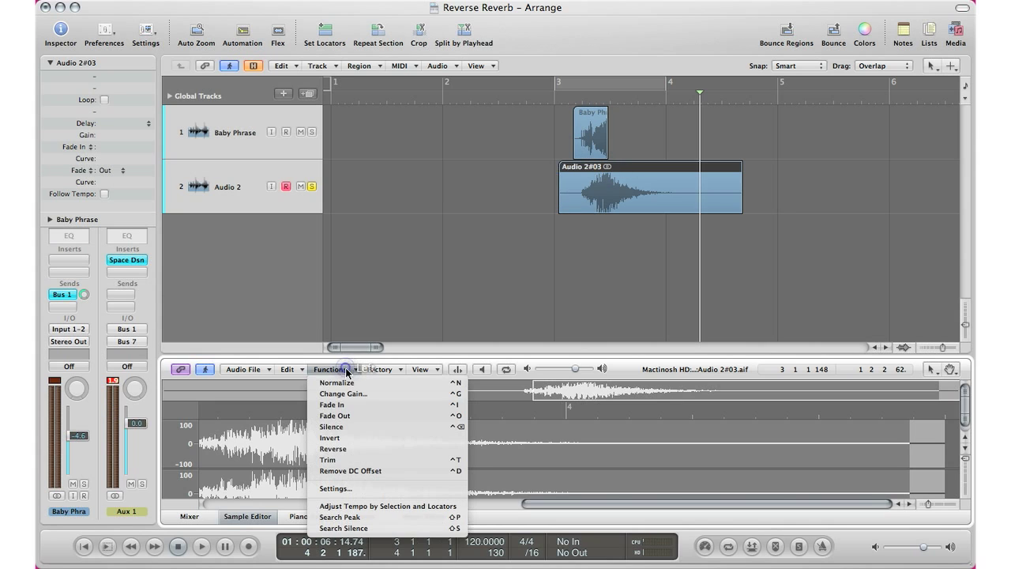
left_click(347, 448)
left_click_drag(616, 205, 694, 207)
left_click(638, 100)
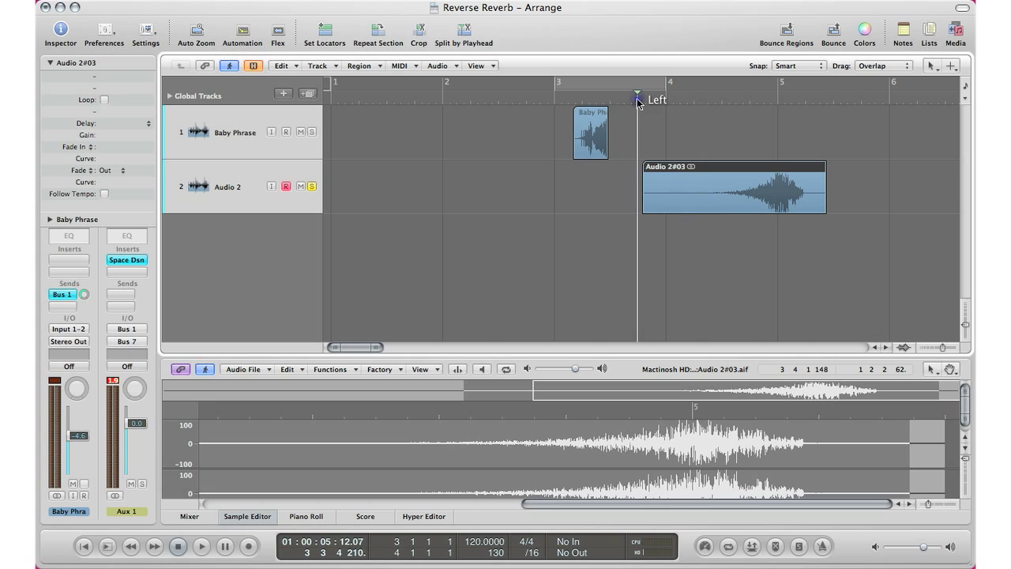
key("space")
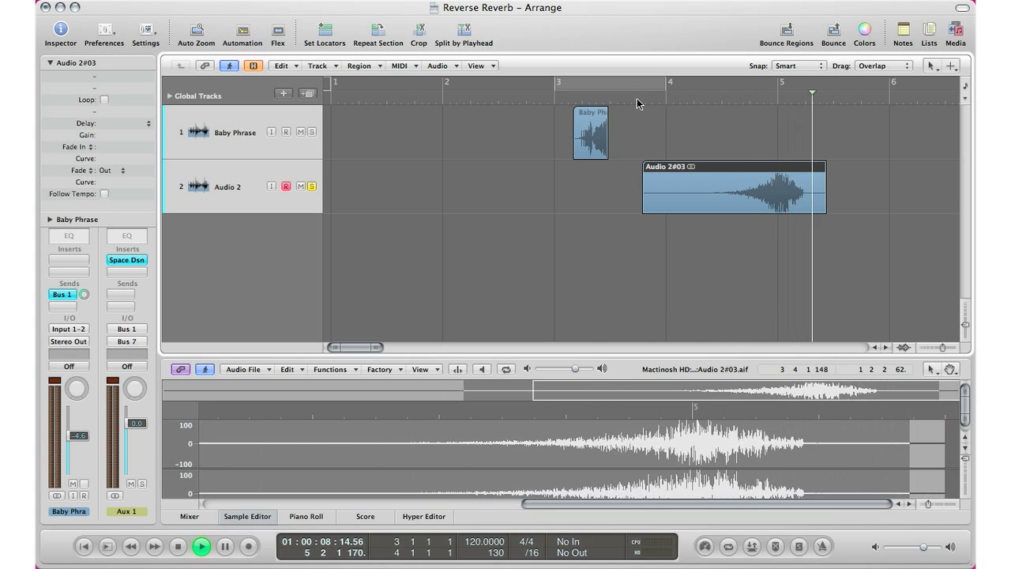
key("space")
Reverse the Baby Phrase region again and align it with the loudest part of the reversed reverb, moved back to start in bar 2.
left_click_drag(695, 181, 542, 177)
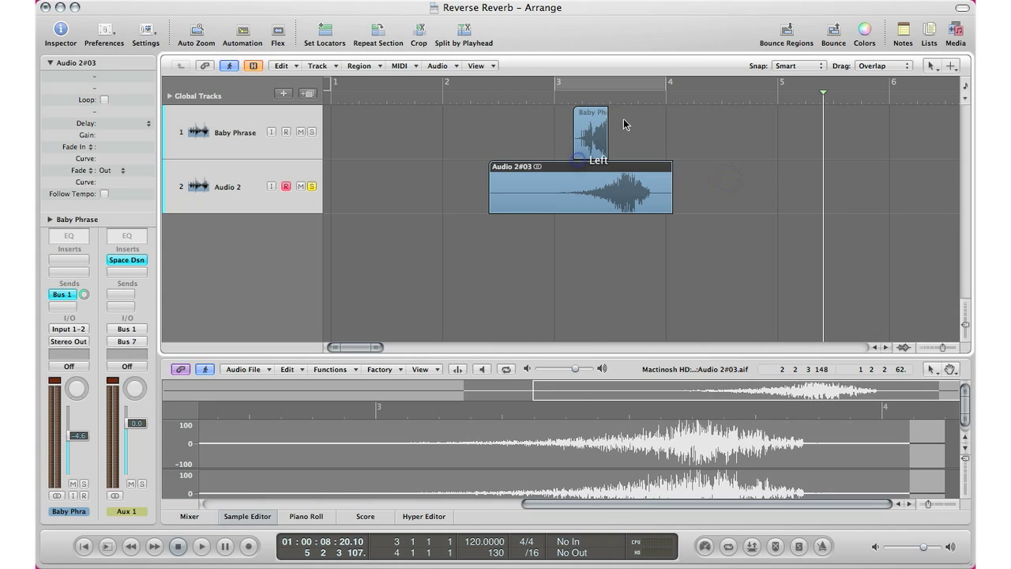
left_click(602, 131)
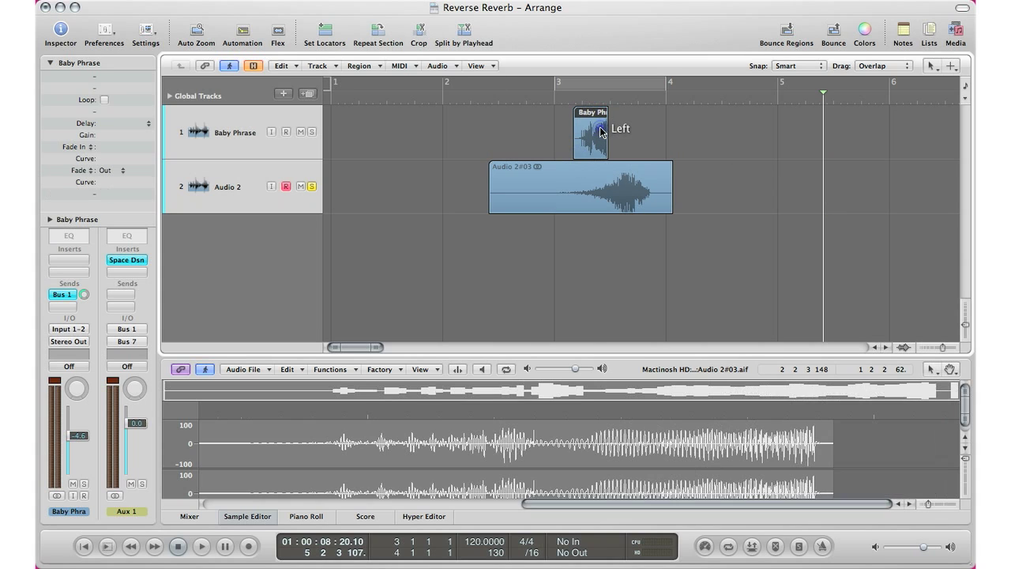
left_click(337, 369)
left_click(342, 448)
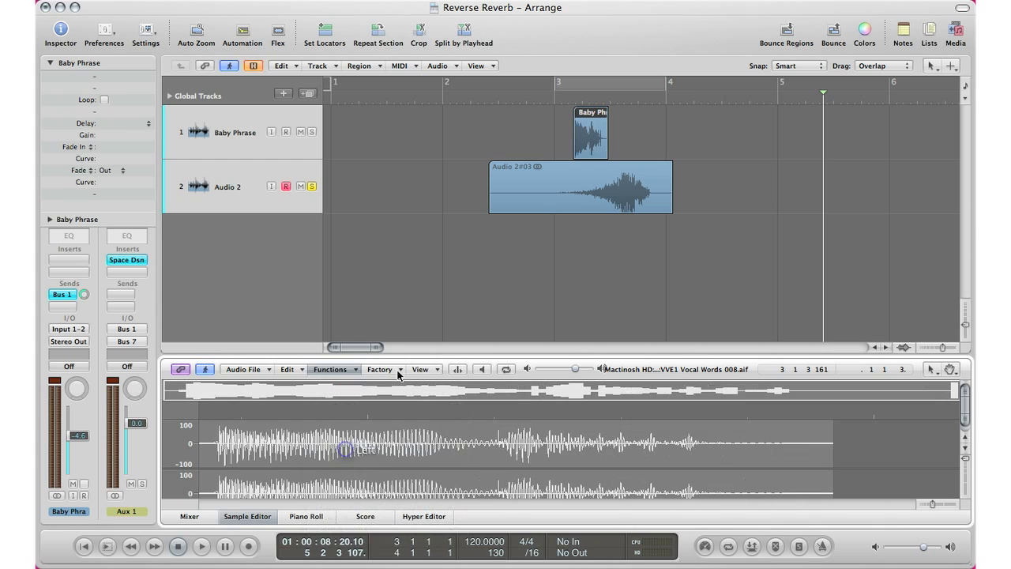
left_click_drag(577, 140, 635, 144)
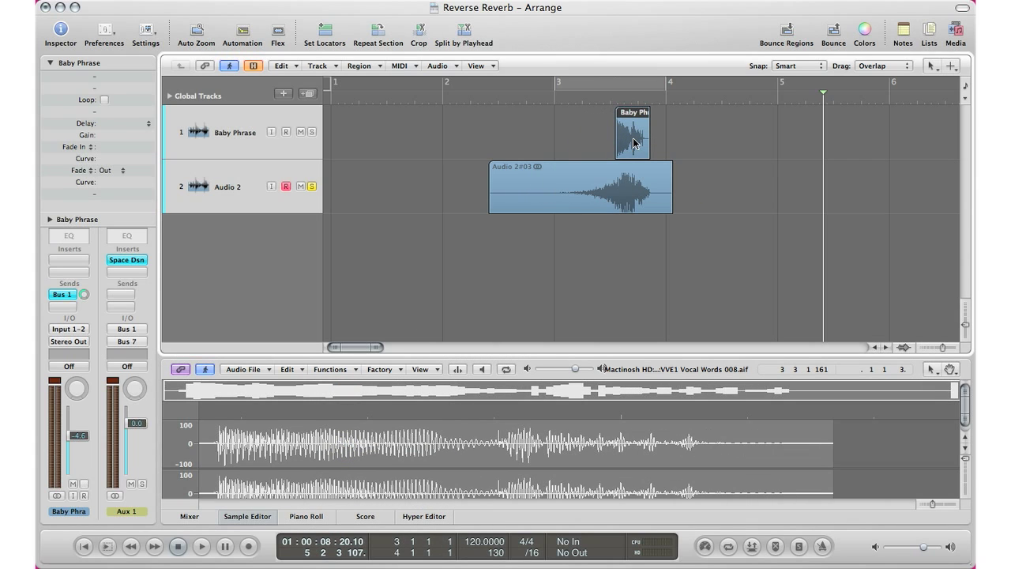
Bypass the Bus 1 send and Space Designer insert, then play the Baby Phrase track soloed without Audio 2.
left_click(56, 298, "super")
left_click(122, 260, "super")
left_click(312, 132)
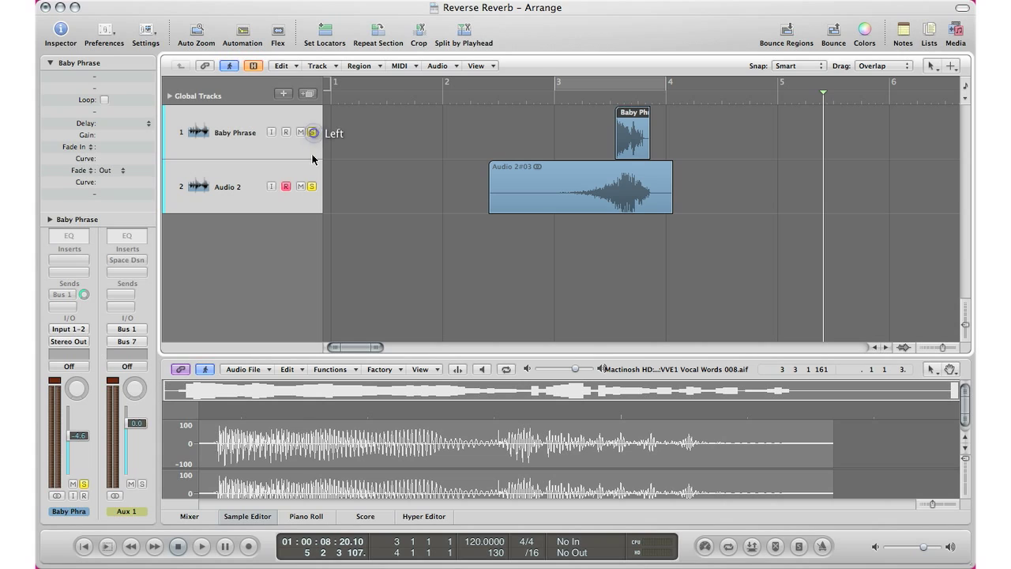
left_click(312, 186)
double_click(576, 102)
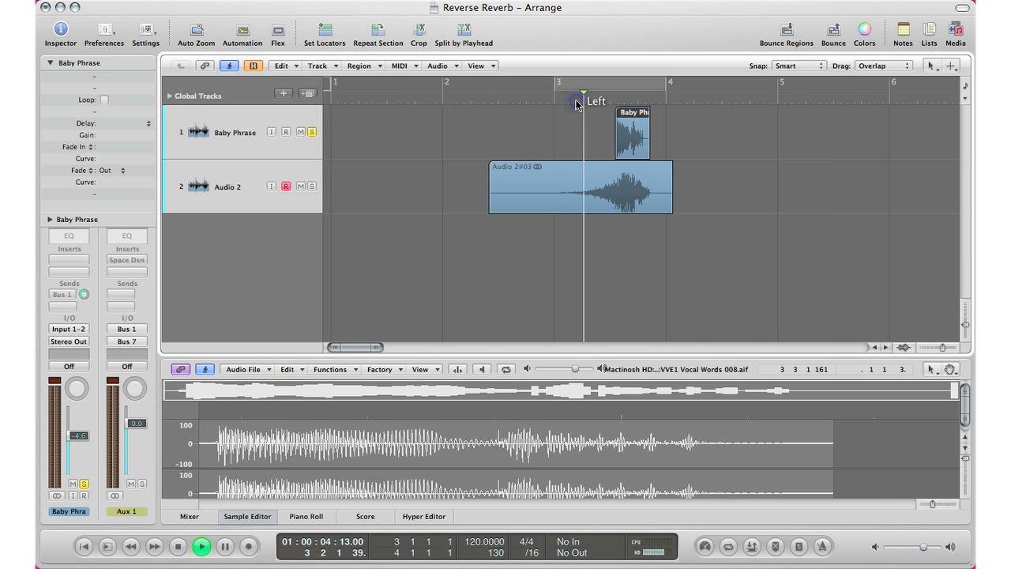
key("space")
Solo Audio 2 together with Baby Phrase, play both, and set Audio 2's volume fader to -1.1.
left_click(312, 186)
double_click(474, 103)
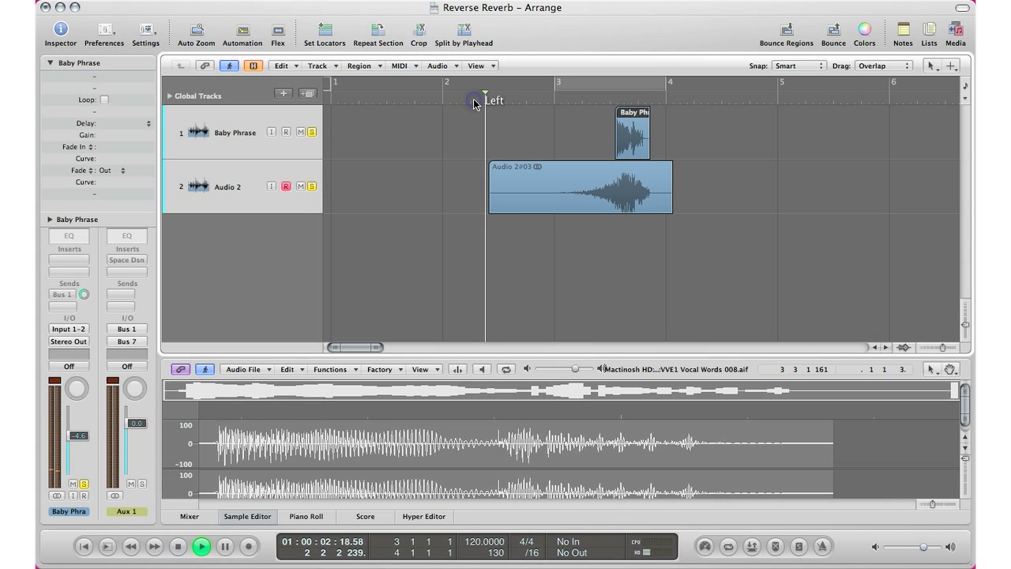
left_click(242, 287)
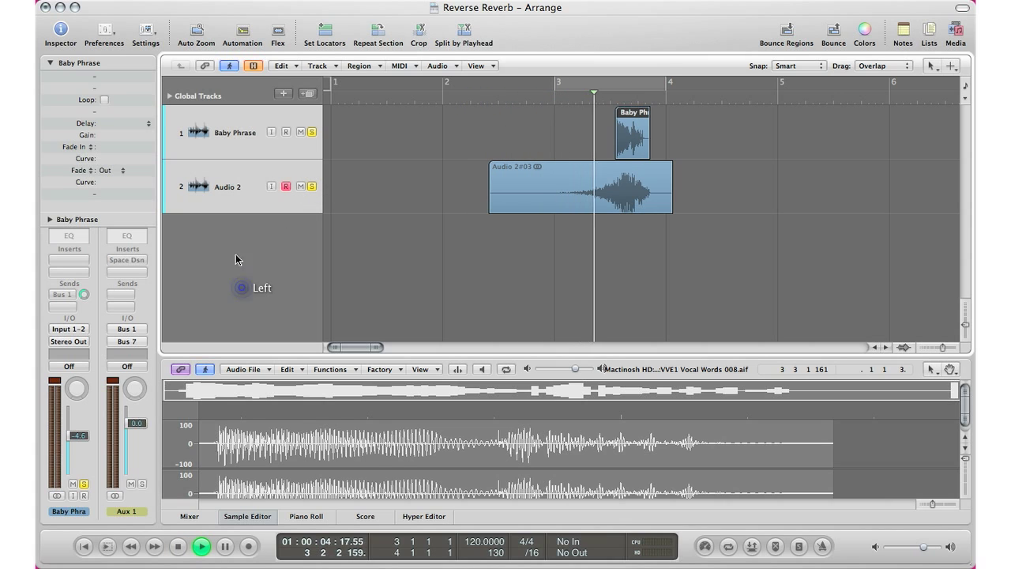
left_click(222, 186)
left_click(73, 424)
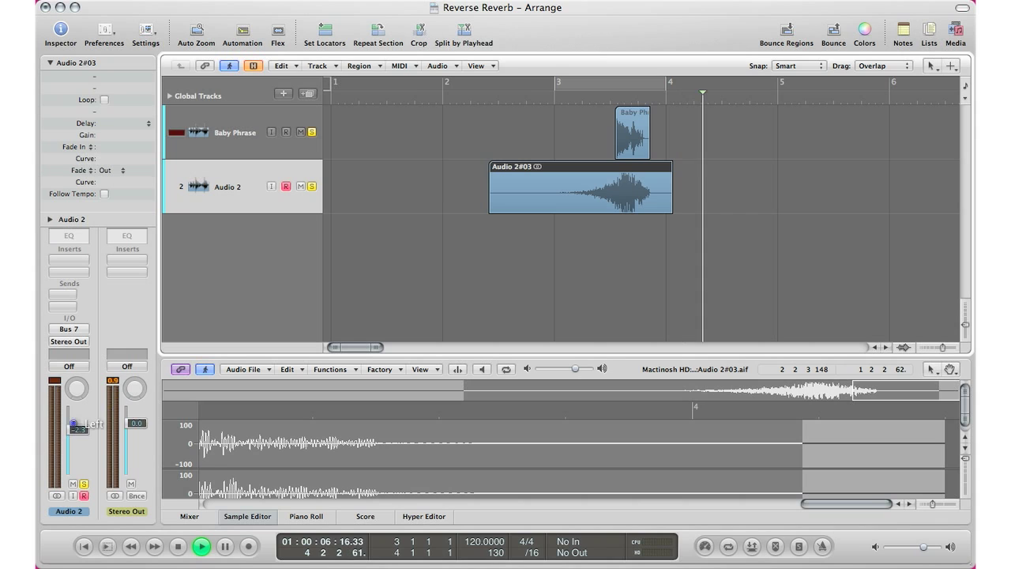
key("space")
Check the timing of the phrase against the reversed reverb and nudge the Baby Phrase region slightly later.
left_click(558, 99)
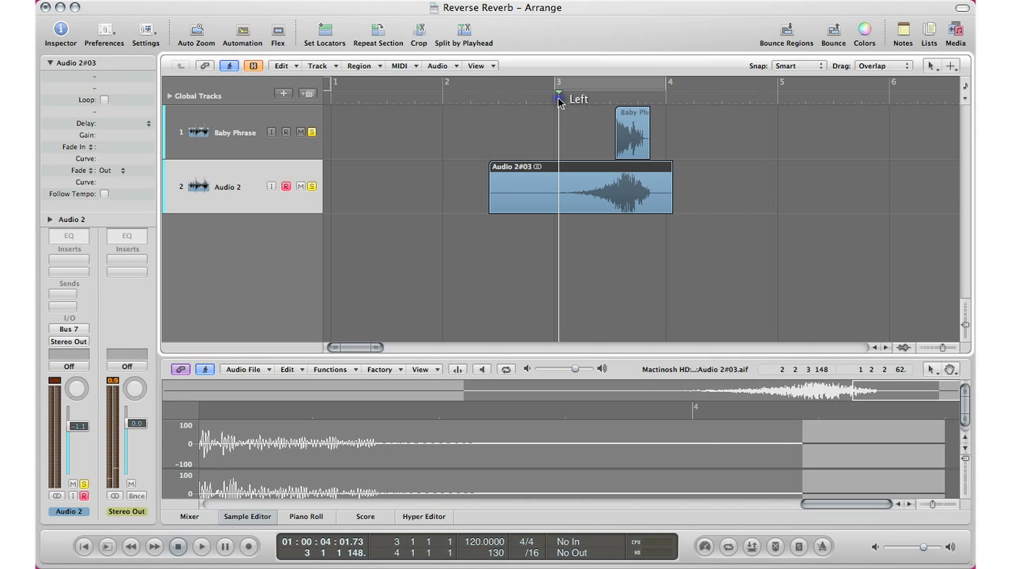
key("space")
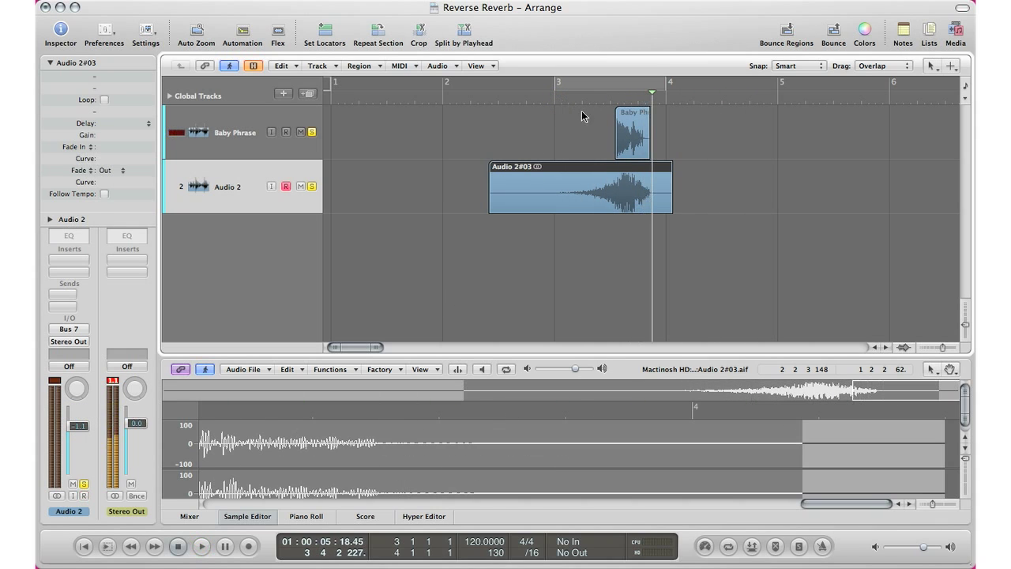
left_click_drag(626, 132, 630, 130)
left_click(567, 101)
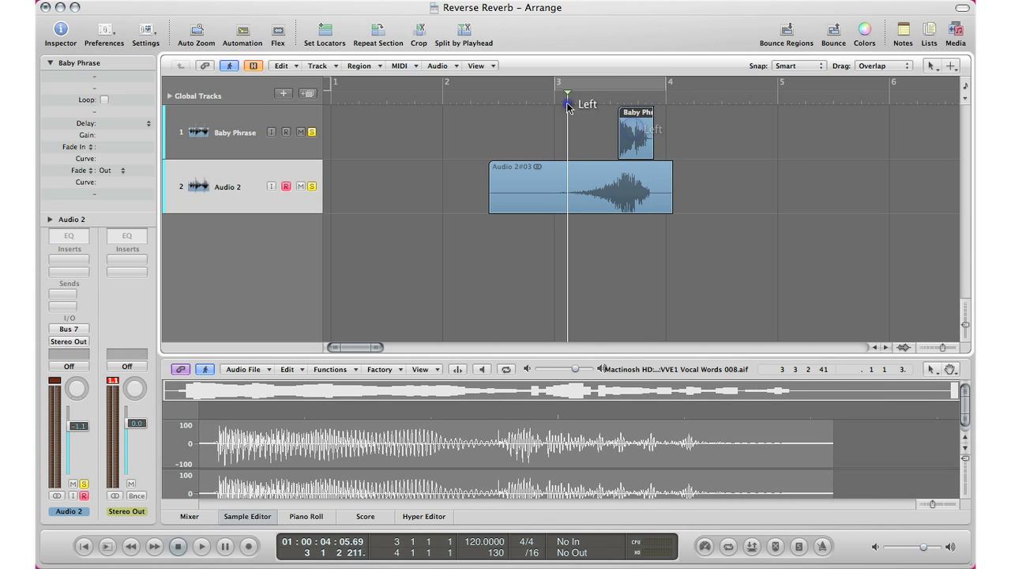
key("space")
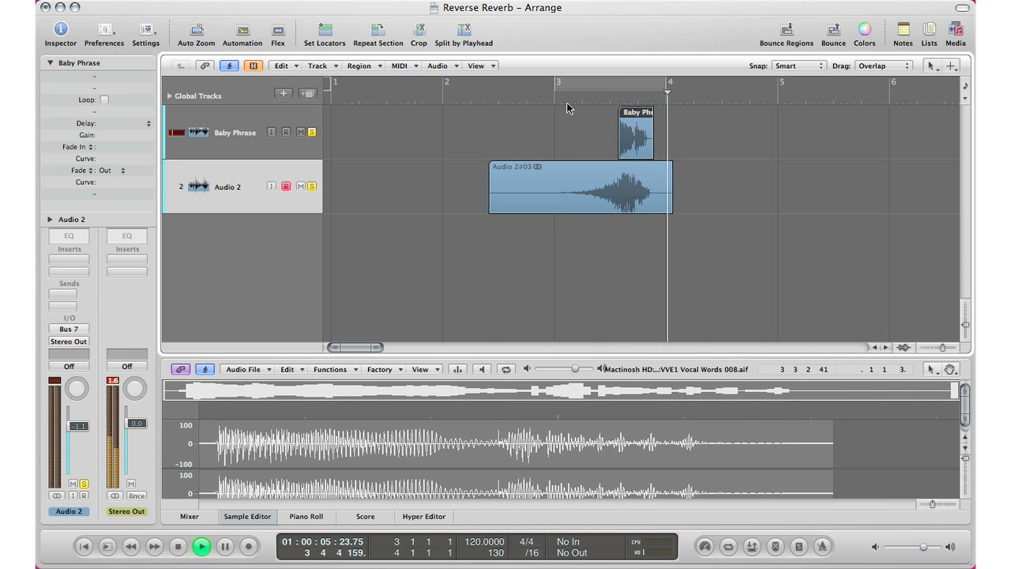
key("space")
Insert the Echo delay plug-in on the Audio 2 track and play the reverse reverb leading into the phrase.
key("super+Right")
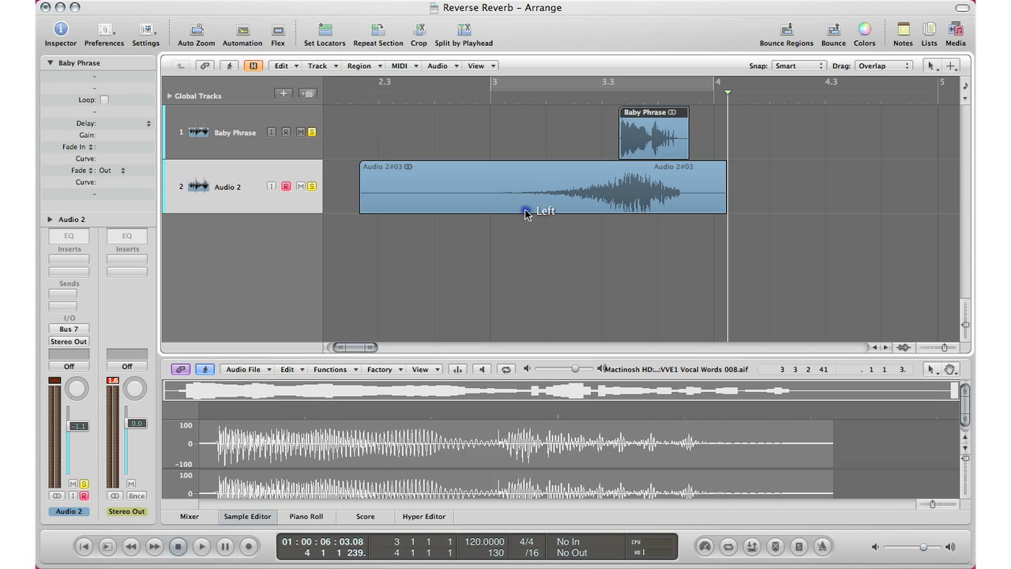
left_click(526, 214)
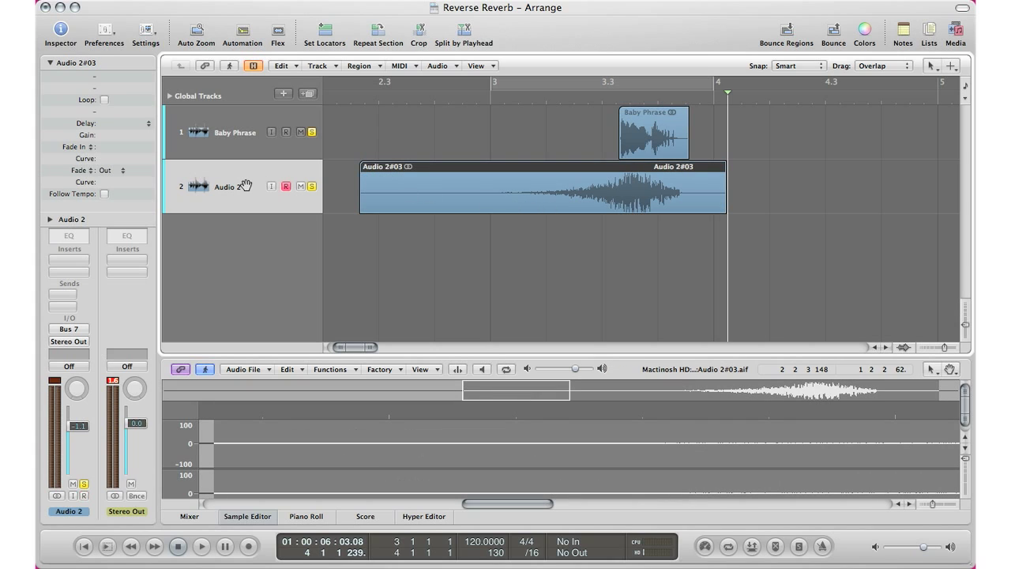
left_click(75, 263)
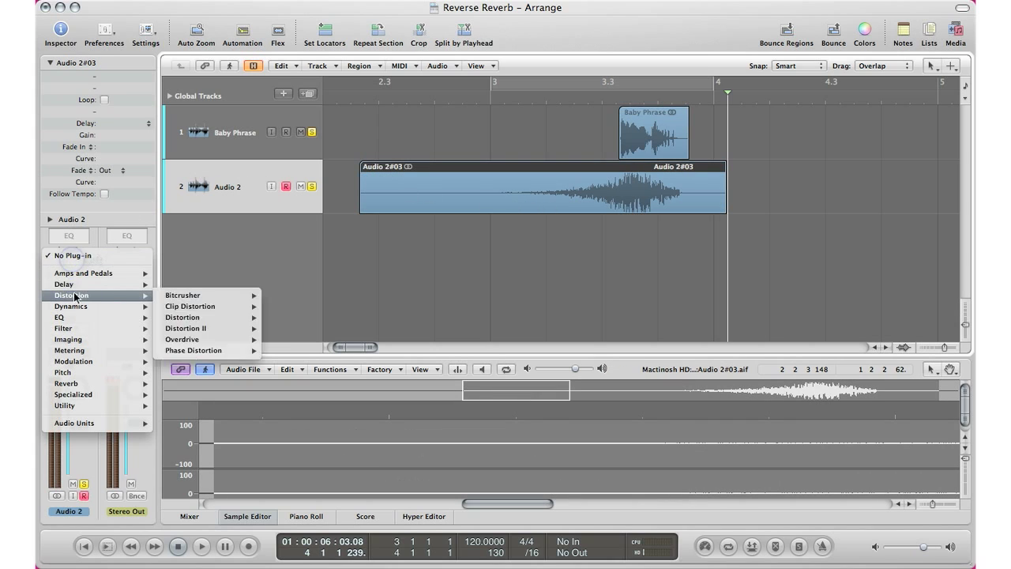
mouse_move(82, 285)
left_click(280, 294)
left_click(475, 101)
key("space")
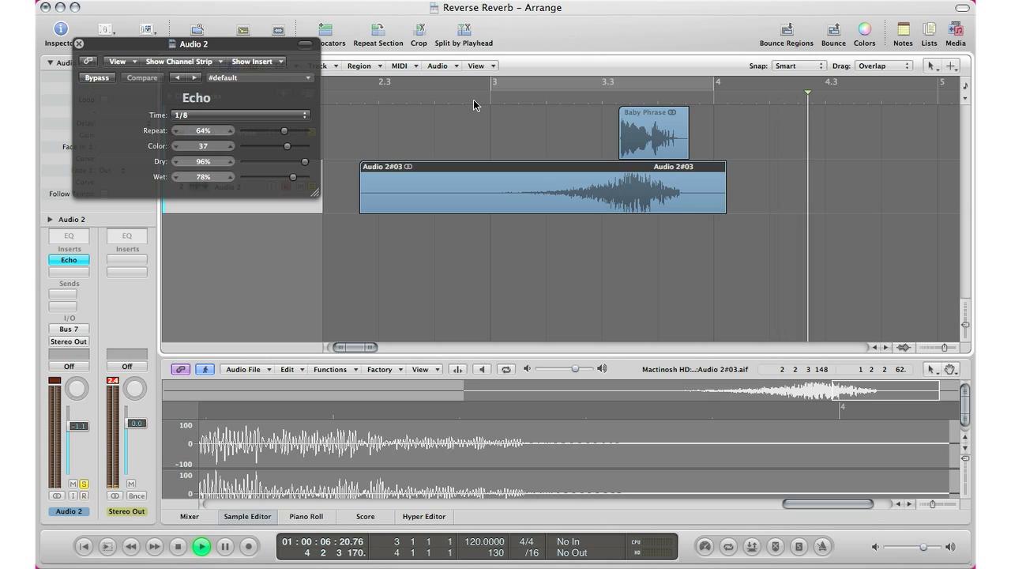
key("space")
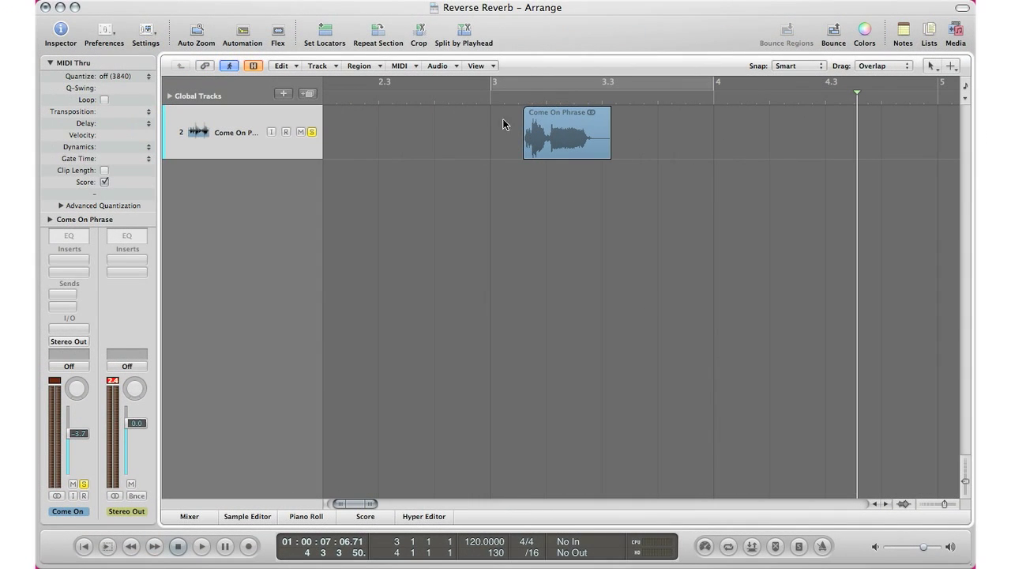
Play back the Come On Phrase region from just after bar 3 and select its track.
double_click(502, 98)
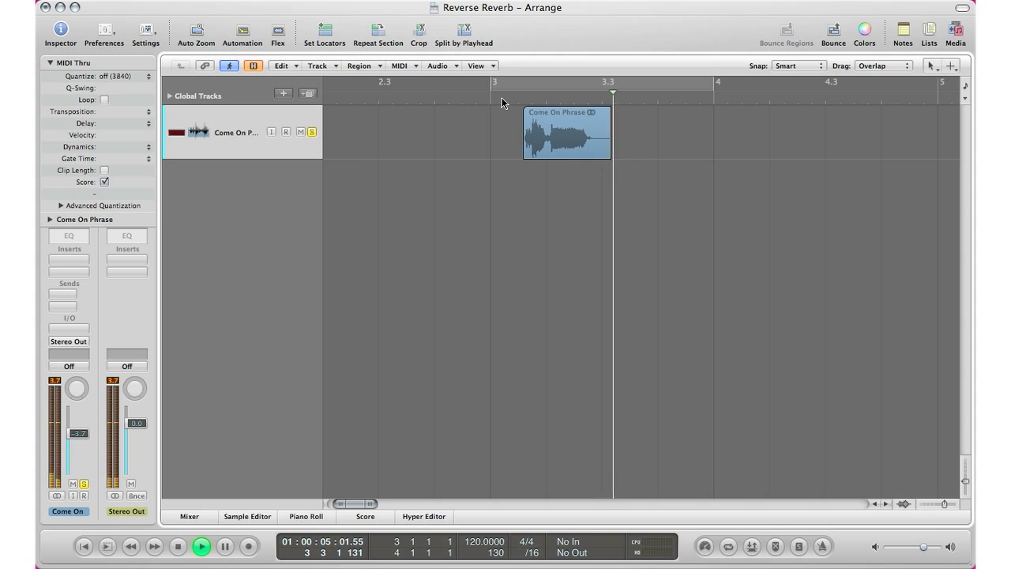
key("space")
left_click(229, 149)
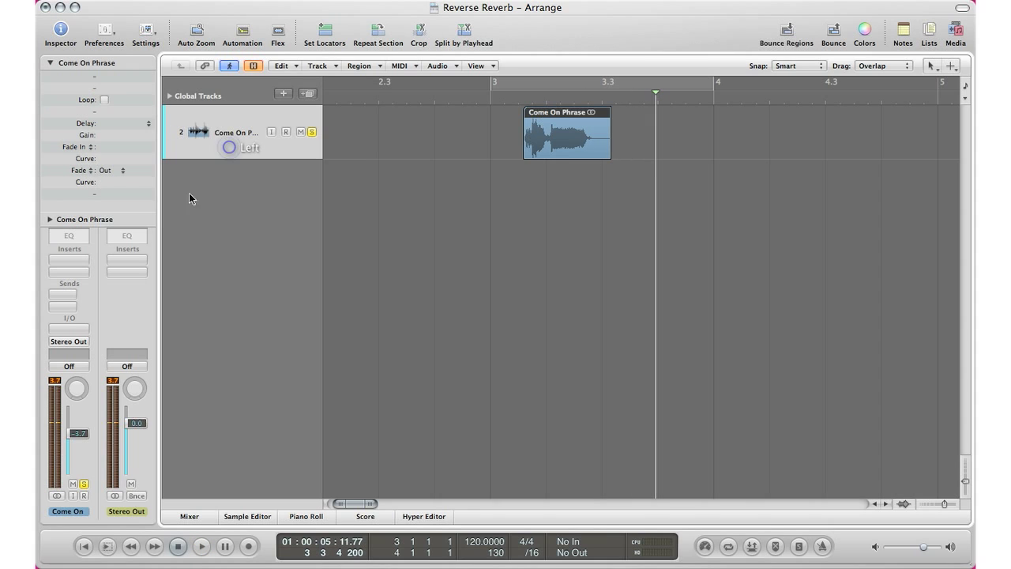
Add a Bus 1 send to the Come On Phrase track and adjust its send level.
left_click(68, 294)
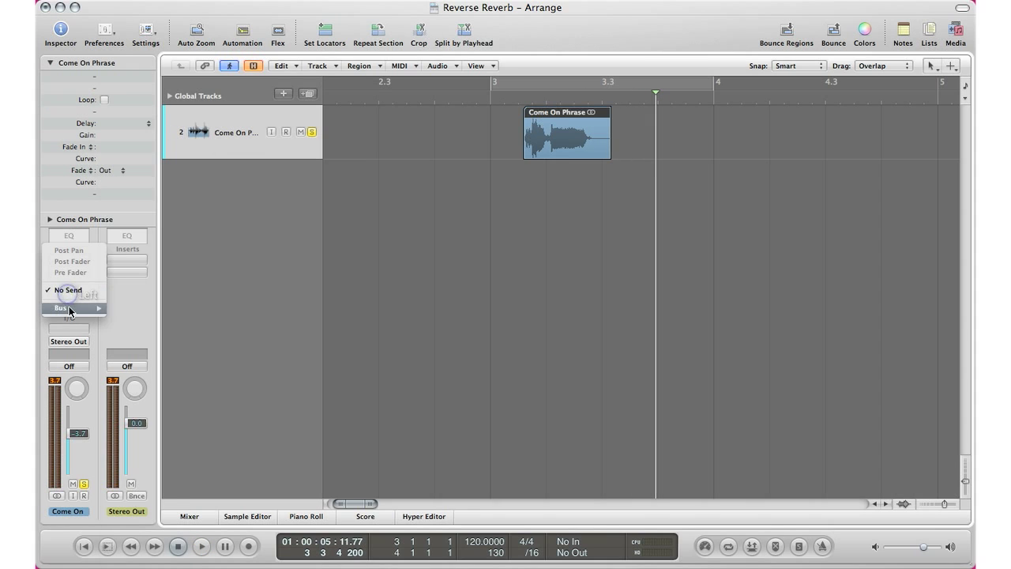
mouse_move(83, 308)
left_click(135, 193)
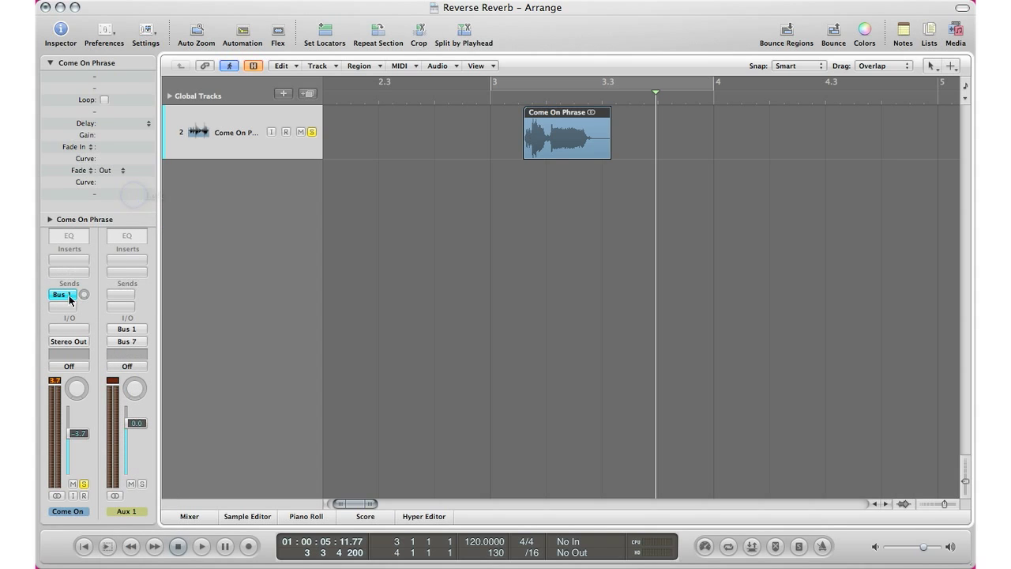
left_click_drag(85, 298, 85, 301)
Insert the Space Designer reverb on the Aux 1 channel.
left_click(129, 263)
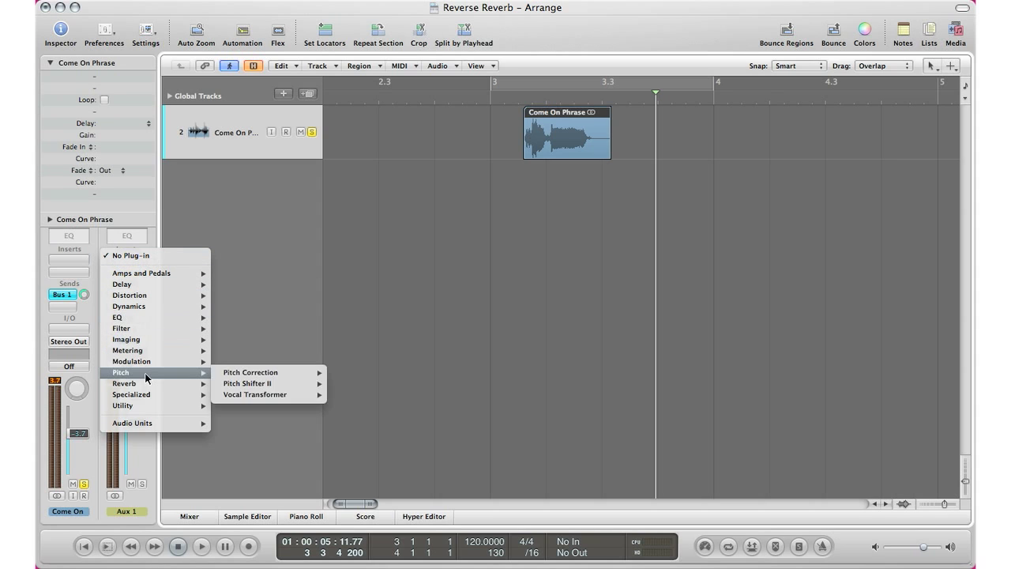
mouse_move(188, 384)
mouse_move(286, 440)
left_click(335, 440)
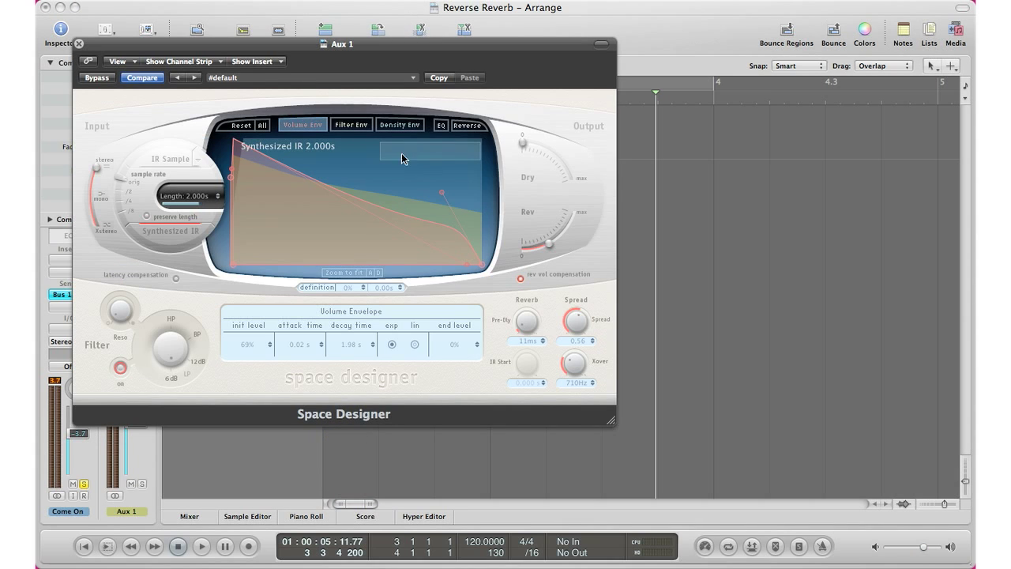
Load the 02.3s Dark Piano Hall preset in Space Designer and adjust its Rev output level.
left_click(309, 77)
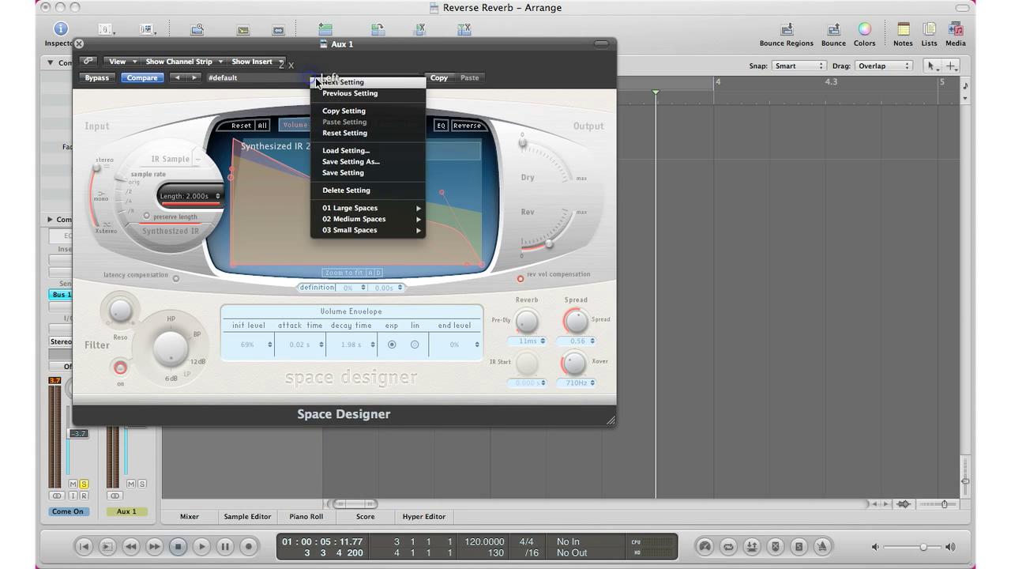
mouse_move(385, 207)
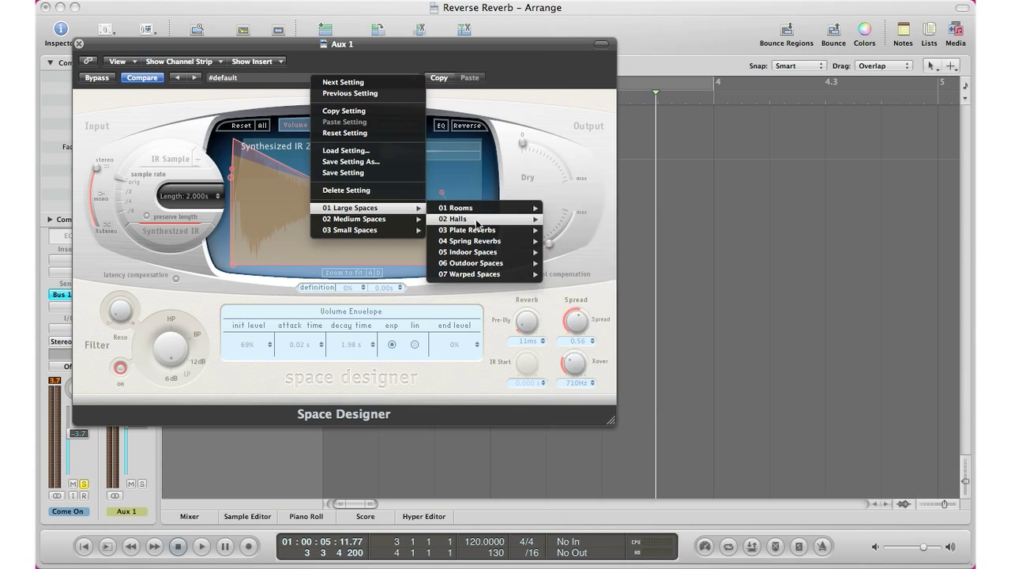
mouse_move(463, 219)
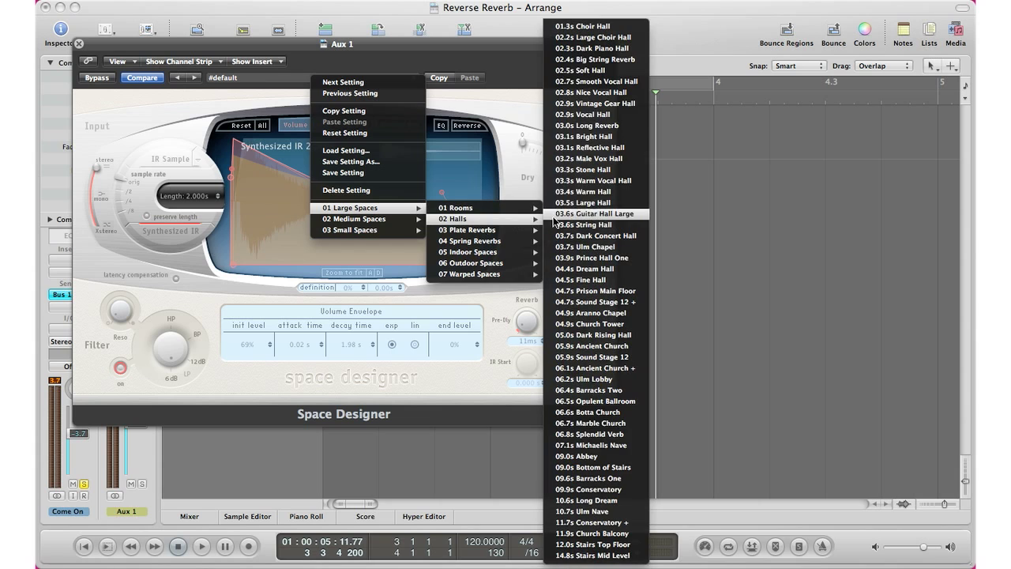
left_click(591, 48)
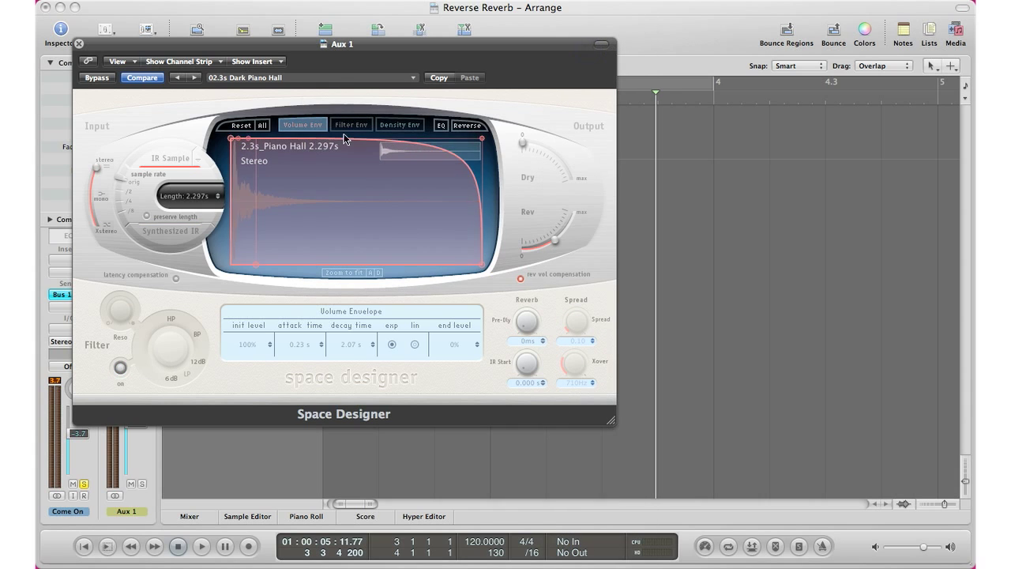
left_click_drag(532, 234, 624, 166)
left_click(79, 44)
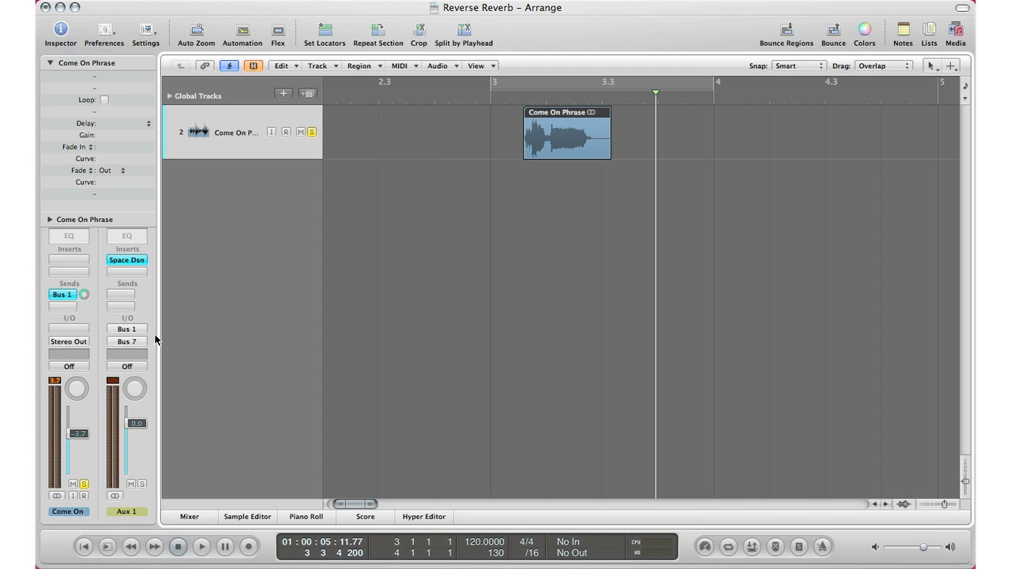
Route the Aux 1 output to Stereo Output and play back the Come On Phrase with its reverb from bar 3.
left_click(121, 346)
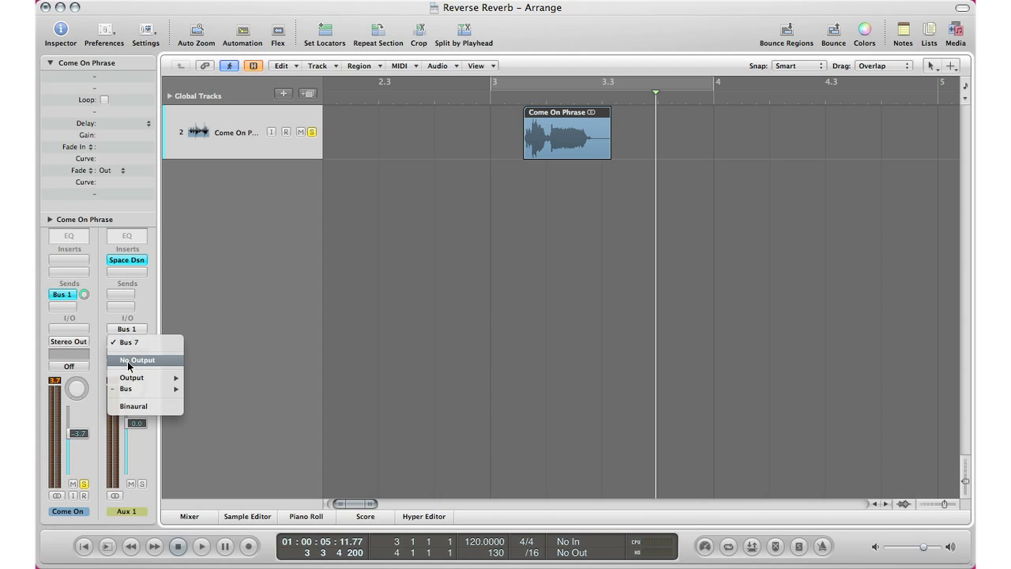
mouse_move(142, 395)
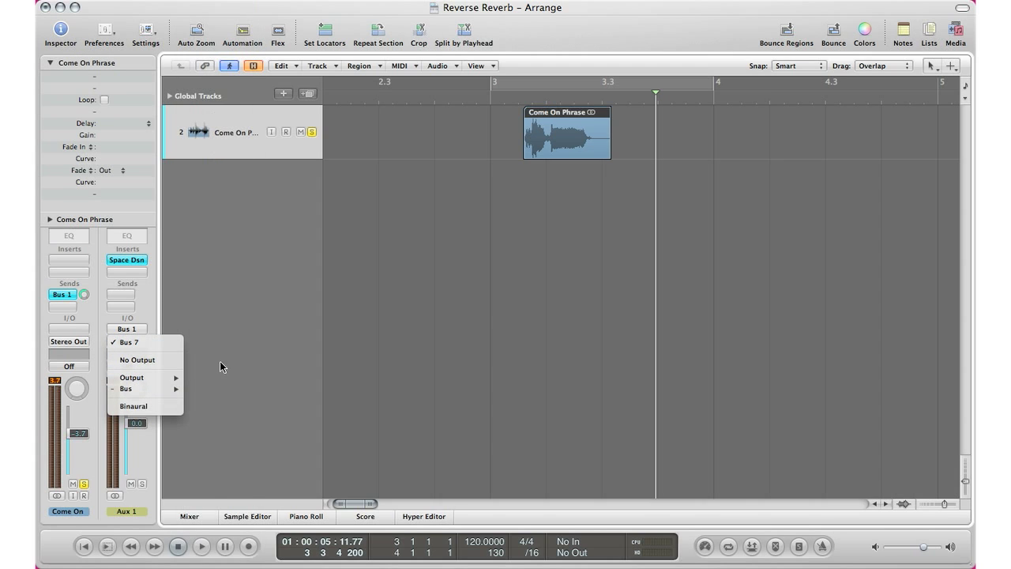
left_click(220, 383)
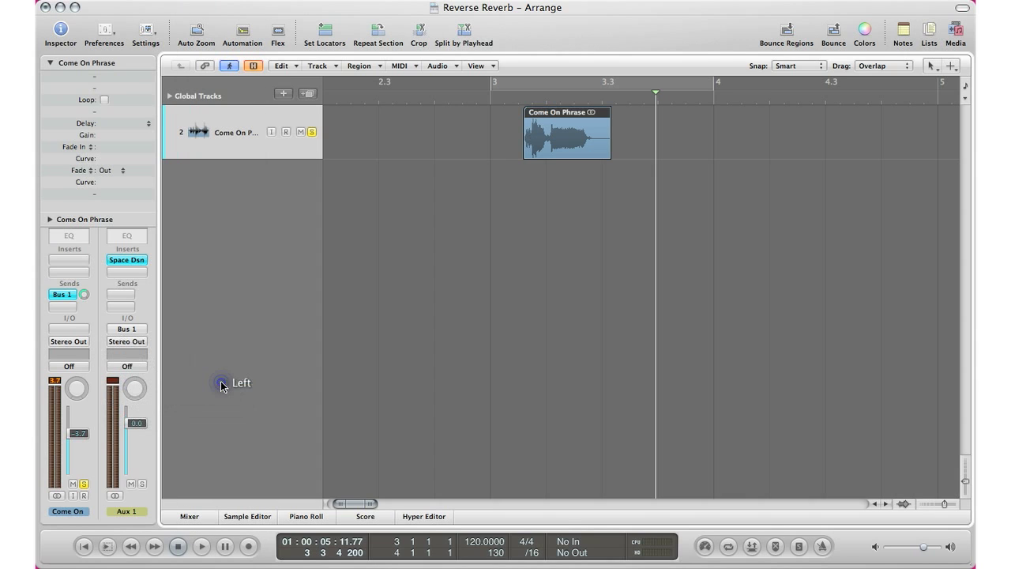
left_click(489, 101)
key("space")
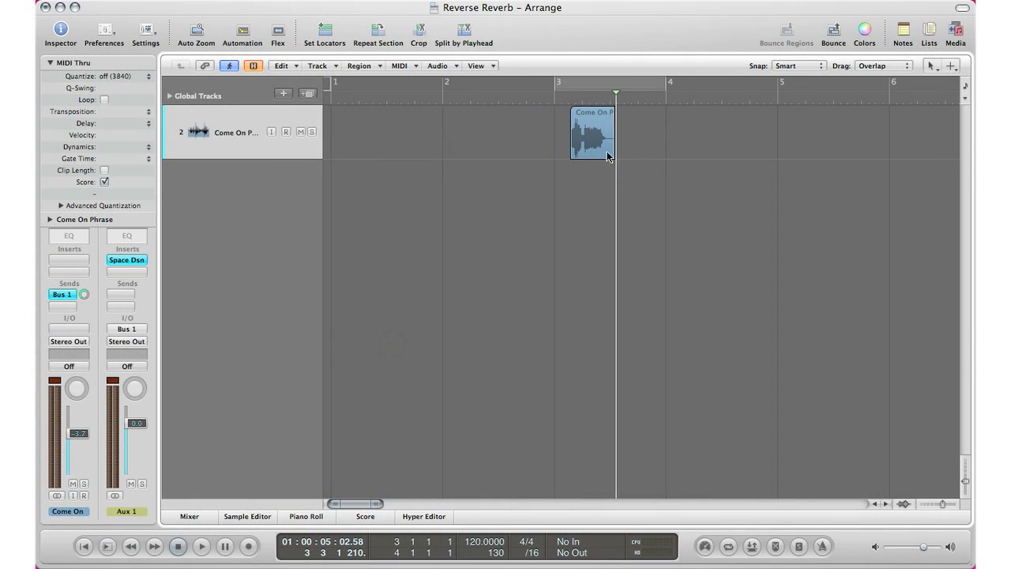
Reverse the Come On Phrase audio and play it back from bar 3.
double_click(586, 140)
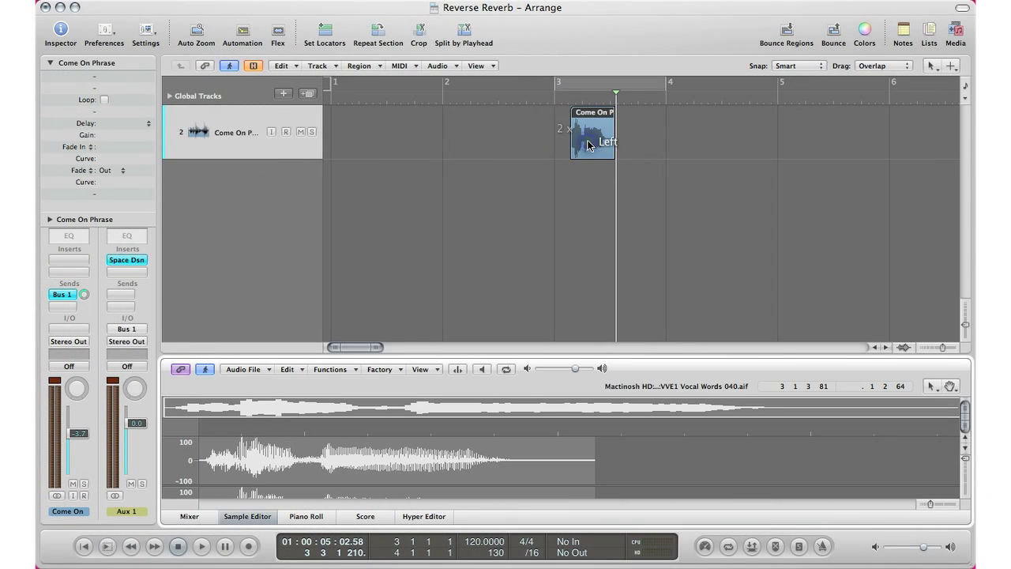
left_click(323, 369)
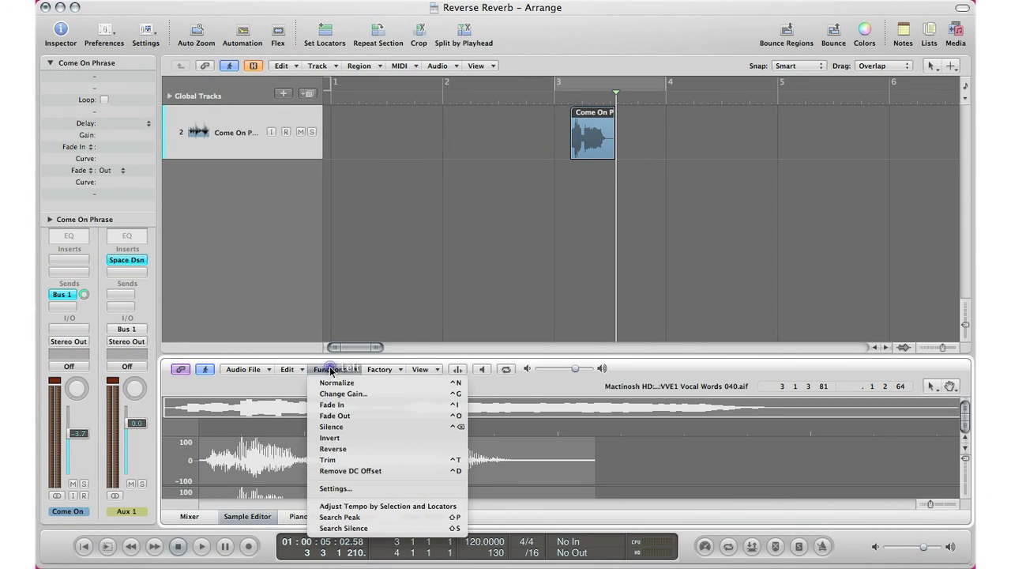
left_click(348, 450)
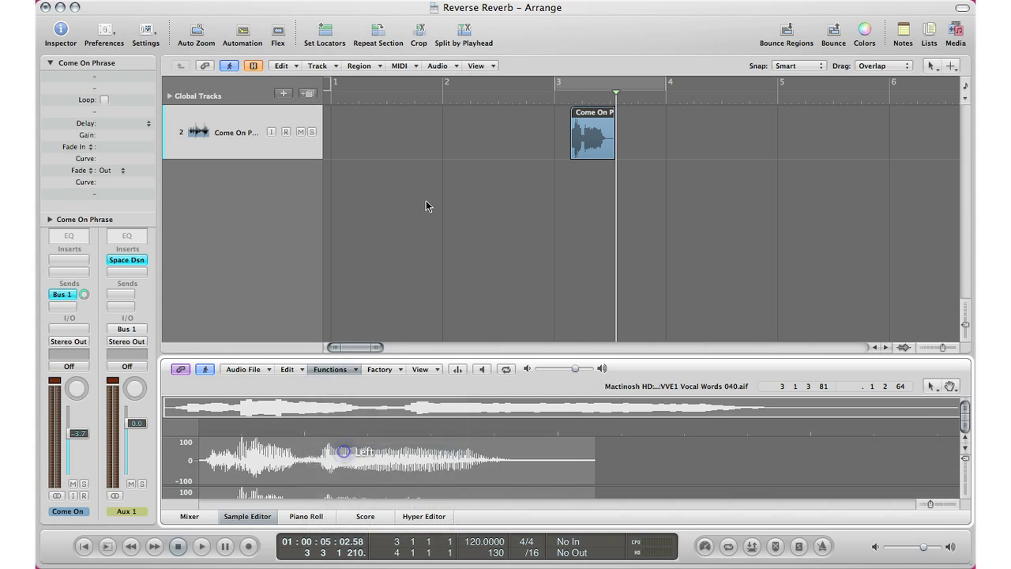
double_click(563, 105)
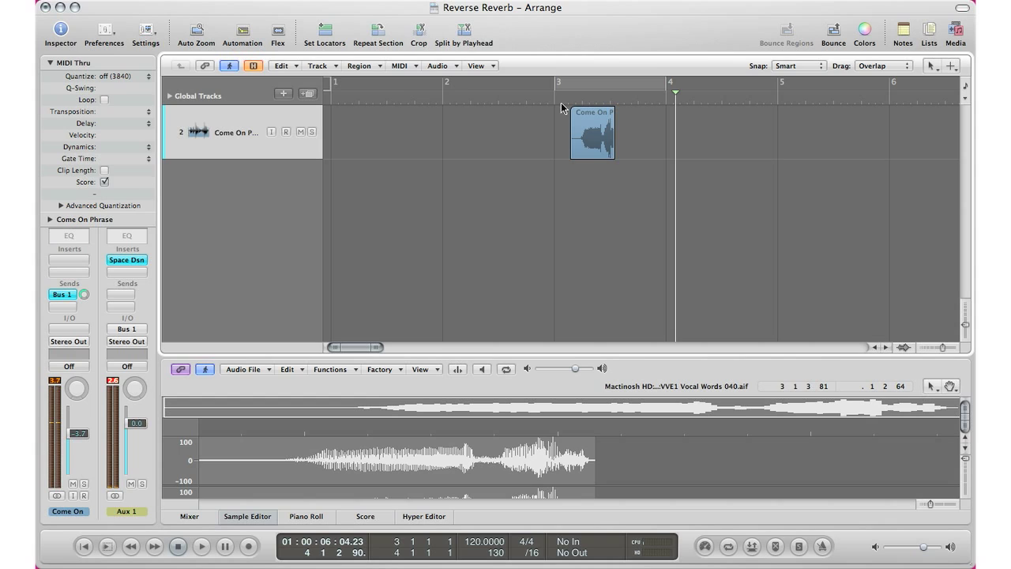
Route the Aux 1 output to Bus 8 and lower the channel's level to about -1.3 dB.
left_click(127, 342)
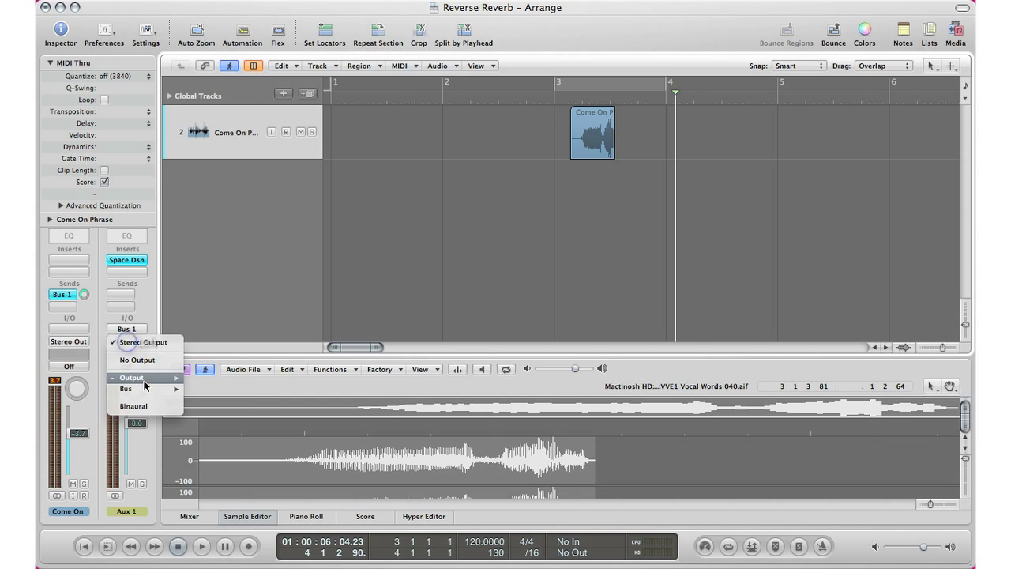
mouse_move(147, 389)
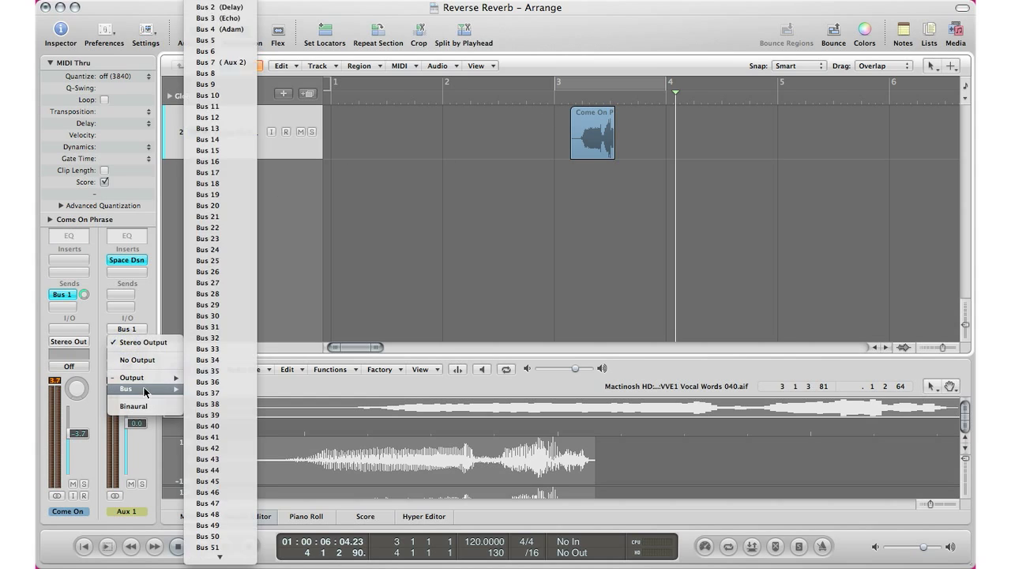
left_click(229, 72)
left_click_drag(139, 425, 139, 429)
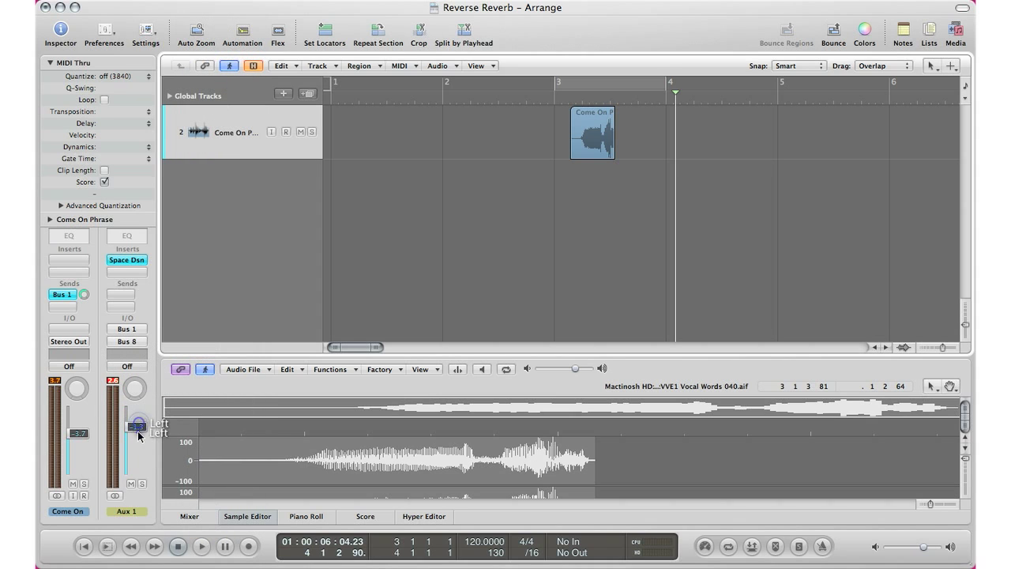
Create one stereo audio track with Bus 8 as its input and Output 1-2 as its output.
left_click(282, 94)
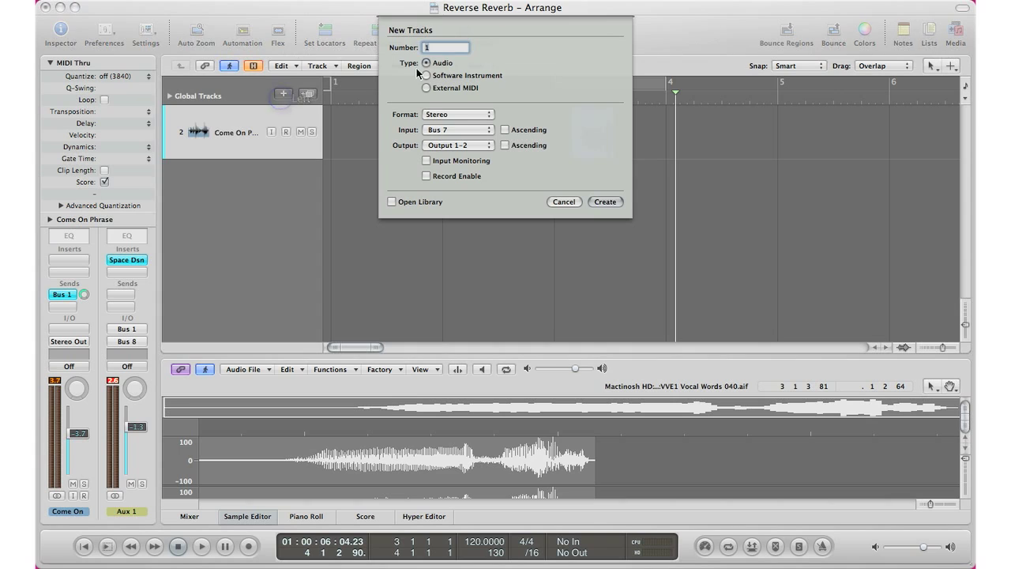
left_click(443, 131)
mouse_move(458, 159)
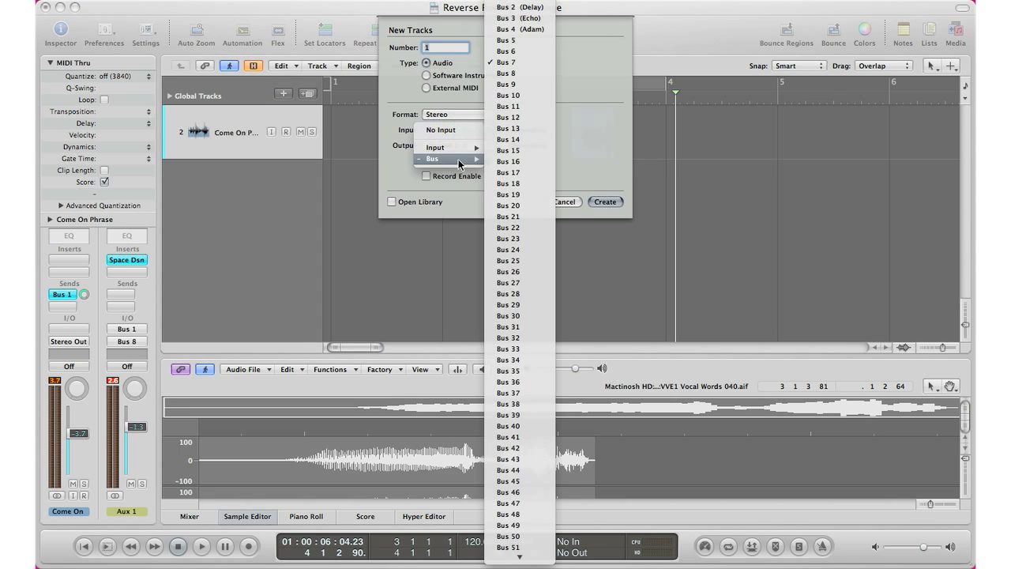
left_click(512, 76)
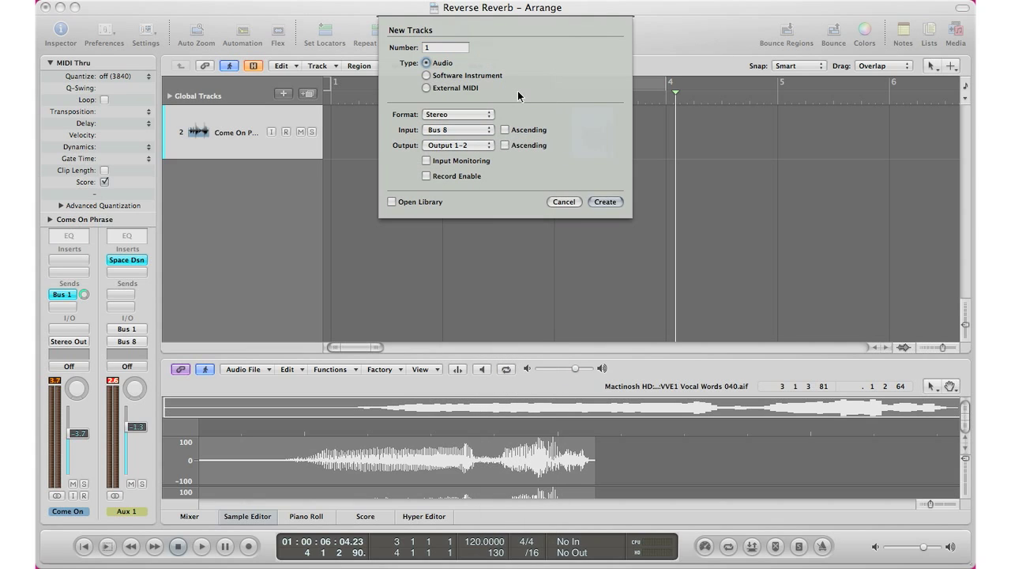
left_click(599, 201)
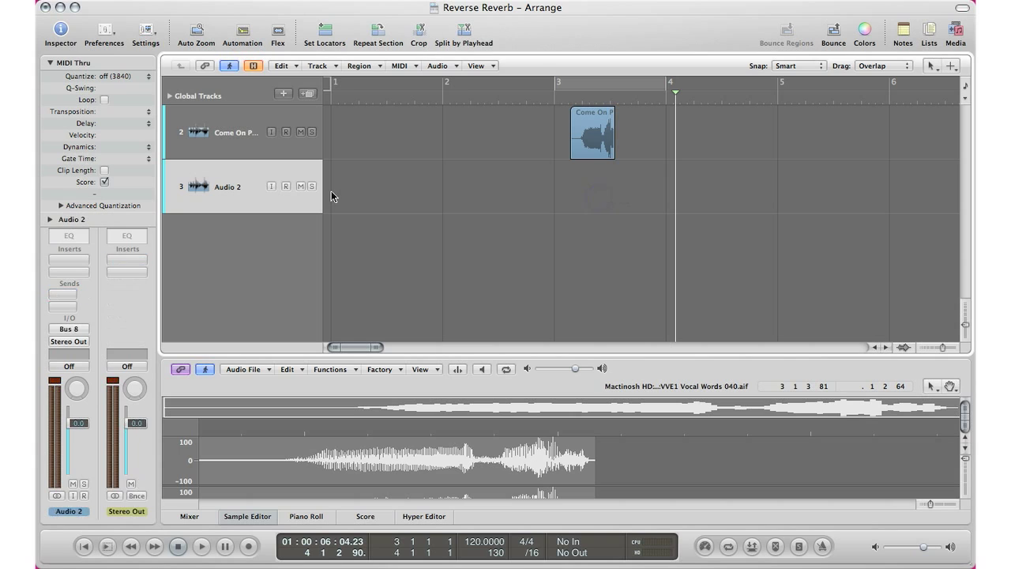
Arm the Audio 2 track and record the reversed phrase's reverb from bar 3 until past bar 5.
left_click(286, 187)
left_click(554, 101)
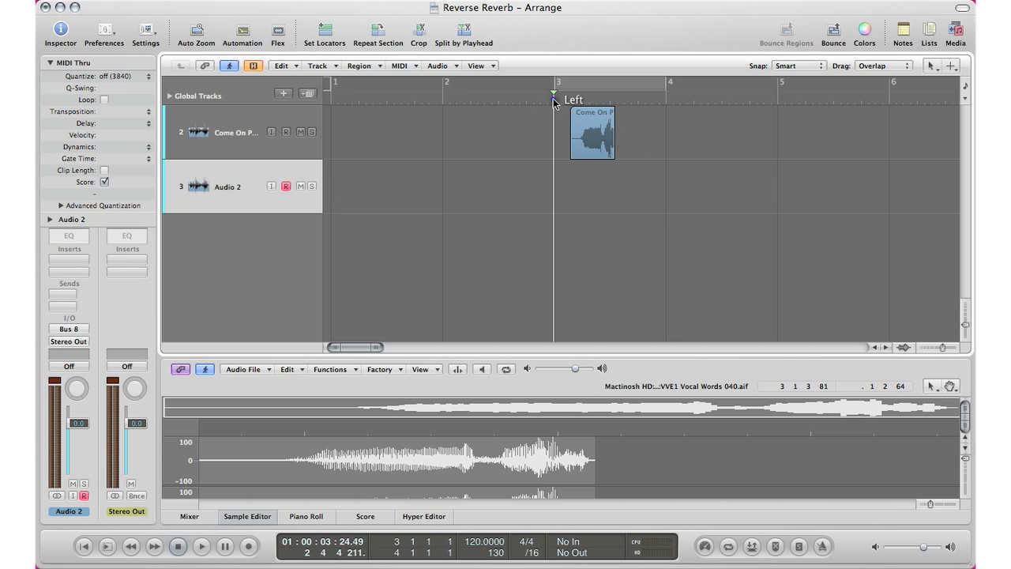
key("Return")
key("r")
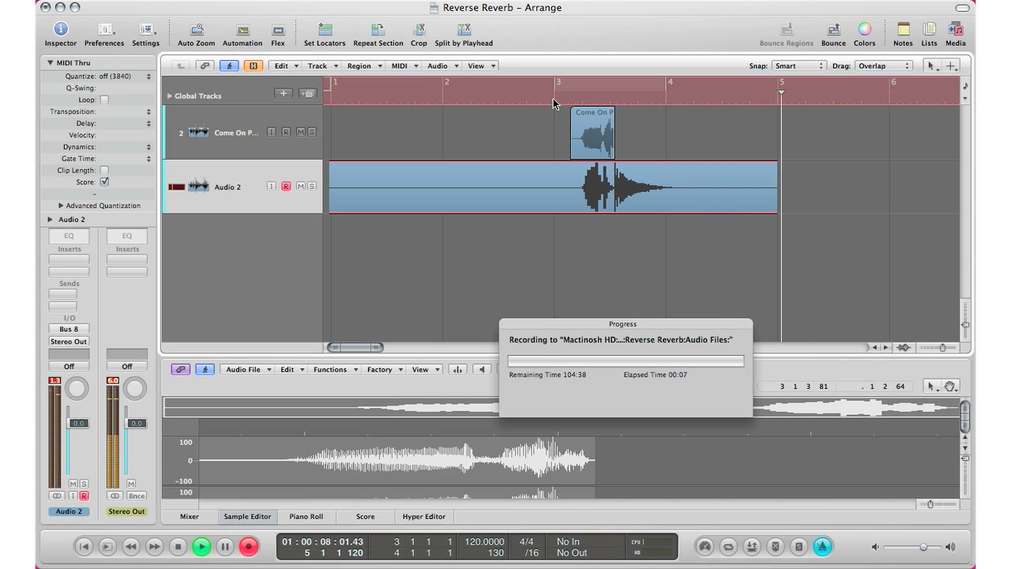
key("space")
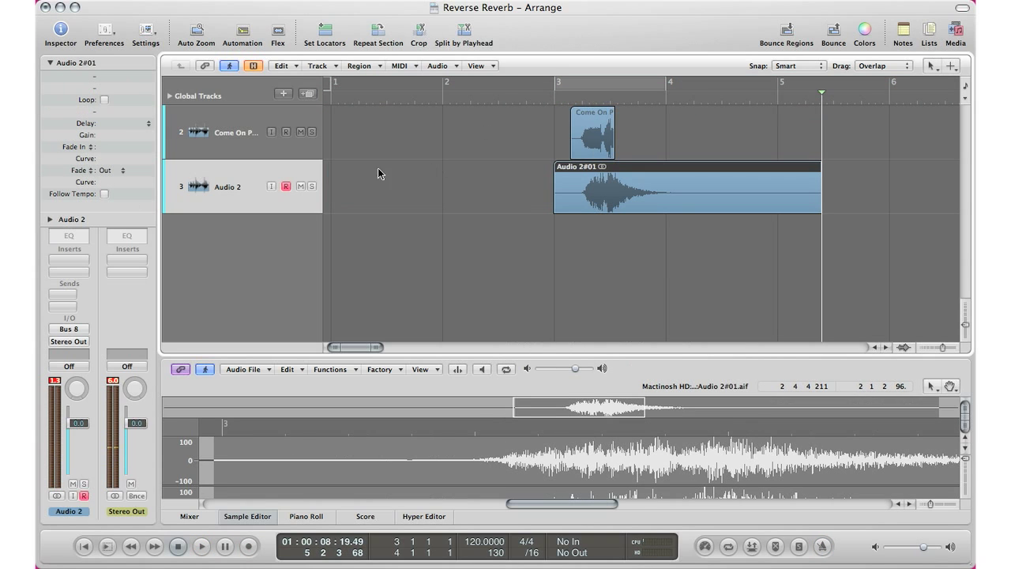
Solo the Audio 2 track and play back the recorded reverb from just after bar 3.
left_click(312, 186)
left_click(562, 94)
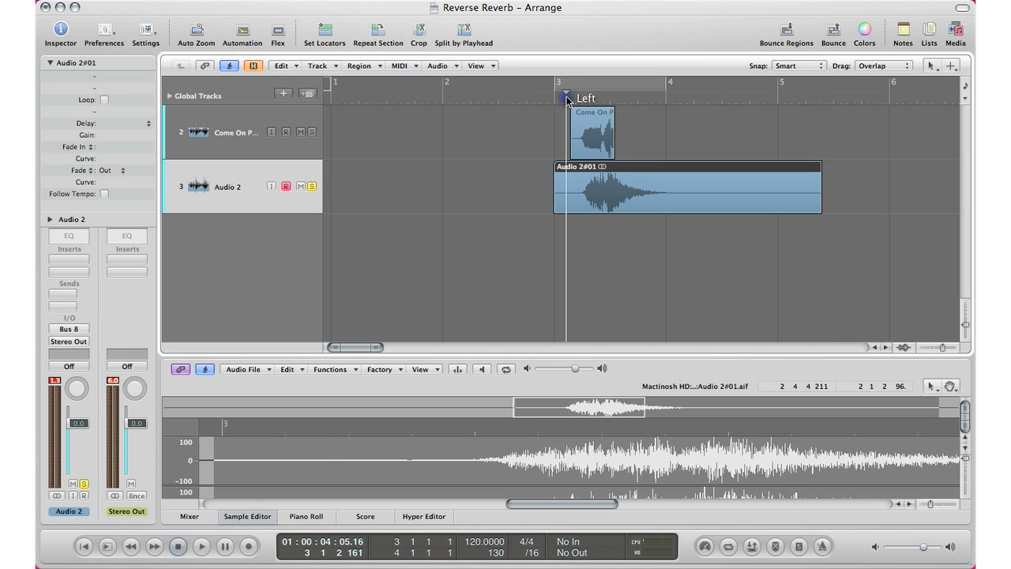
key("space")
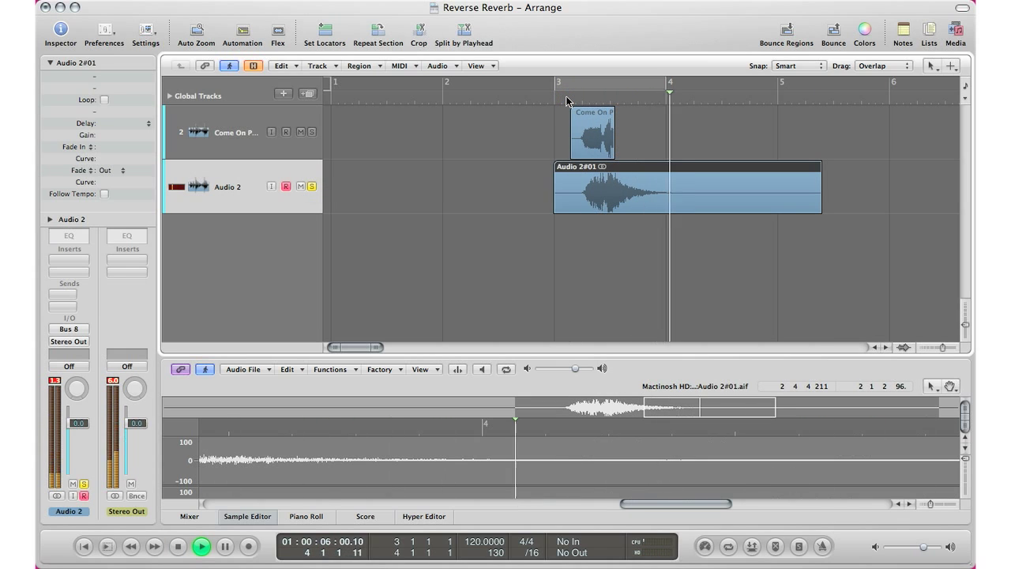
key("space")
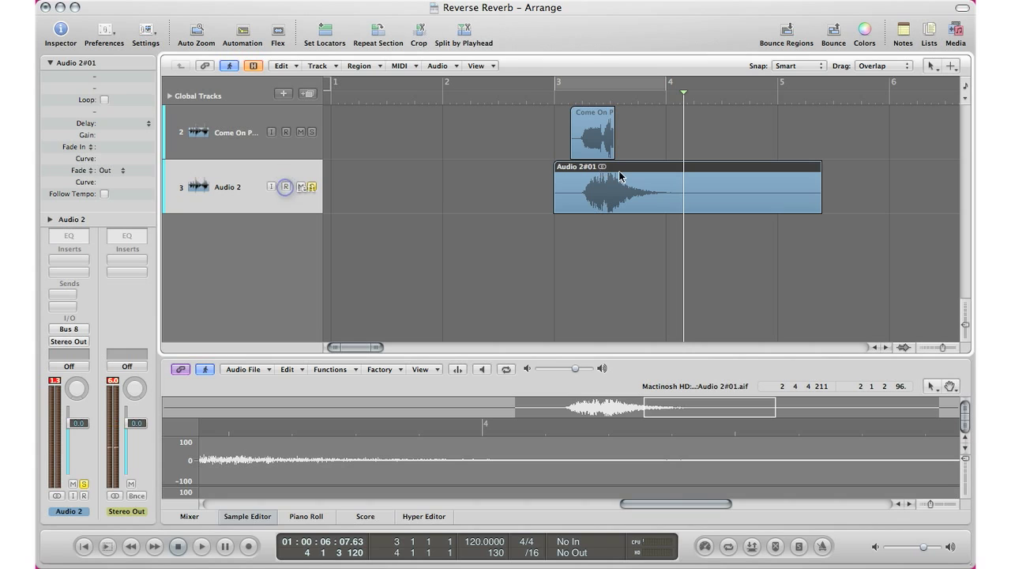
Reverse the recorded Audio 2#01 region and play it back from just after bar 4.
double_click(636, 179)
left_click(329, 369)
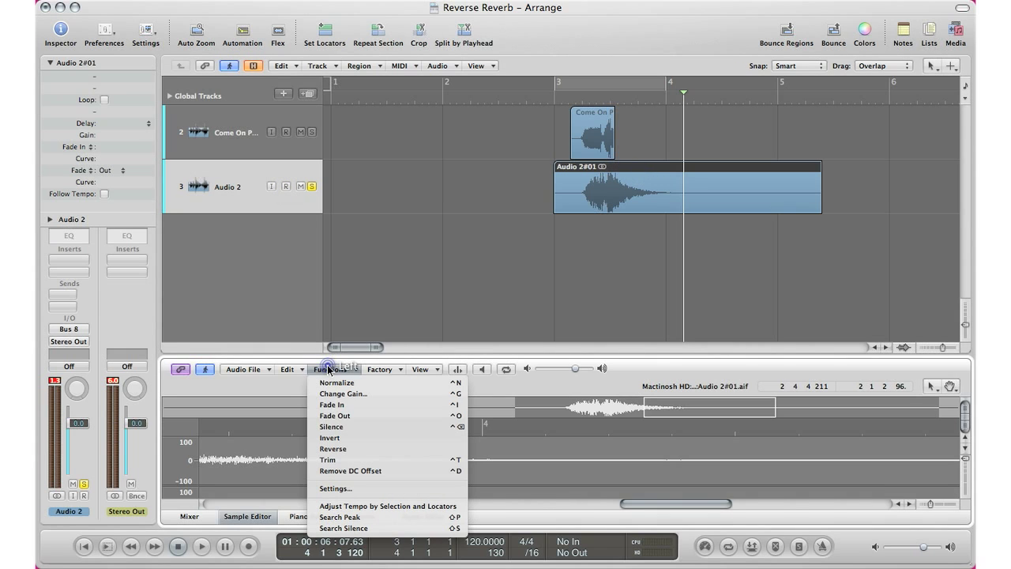
left_click(337, 448)
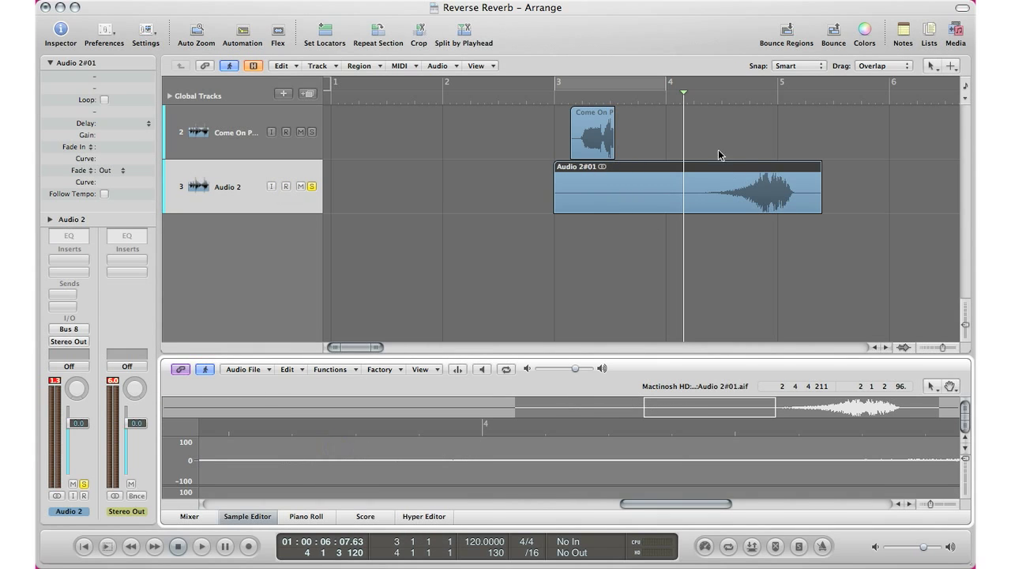
double_click(683, 98)
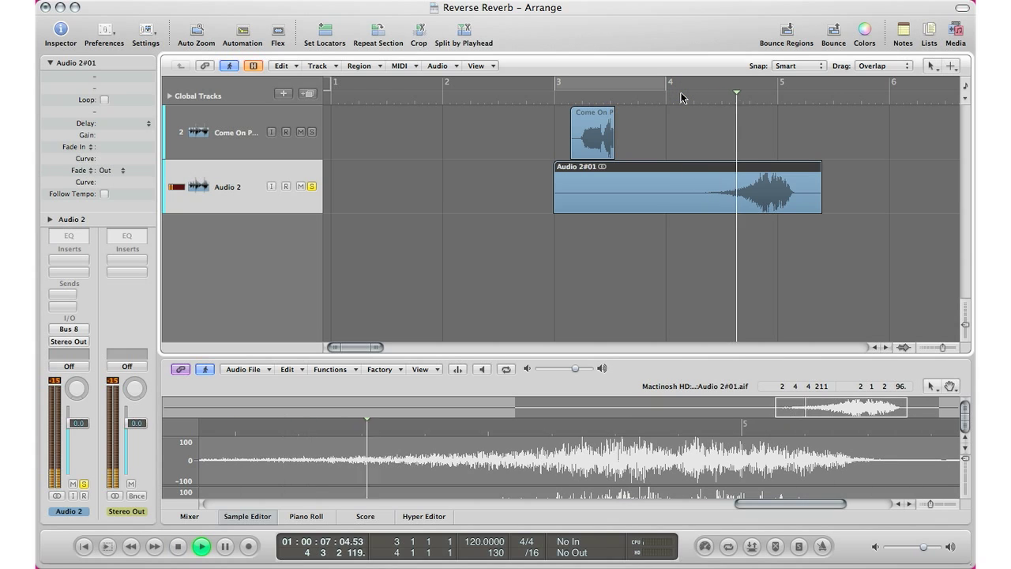
key("space")
Reverse the Come On Phrase back to its original direction and move Audio 2#01 earlier so its swell aligns with the phrase near bar 3.
double_click(582, 133)
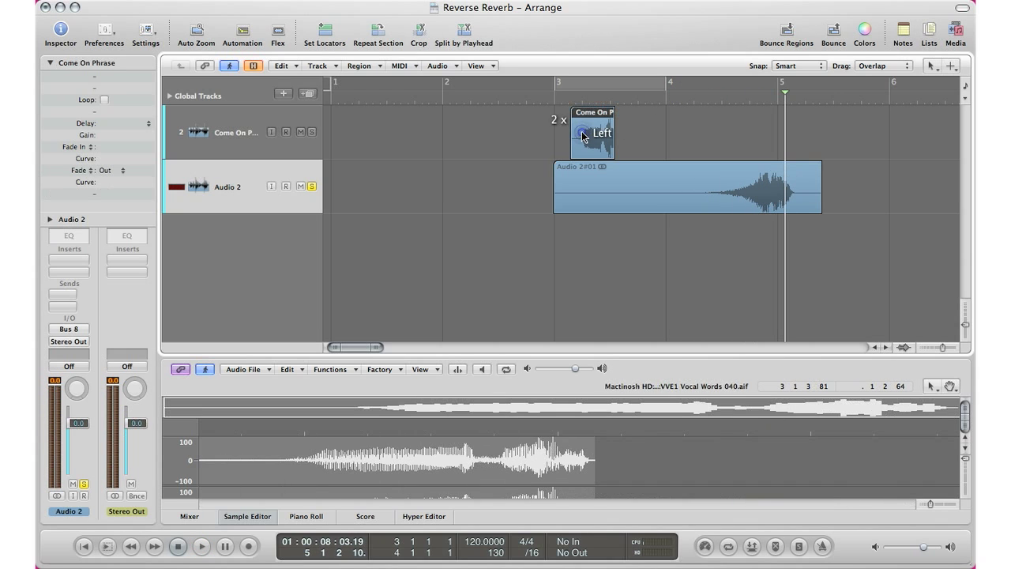
left_click(330, 368)
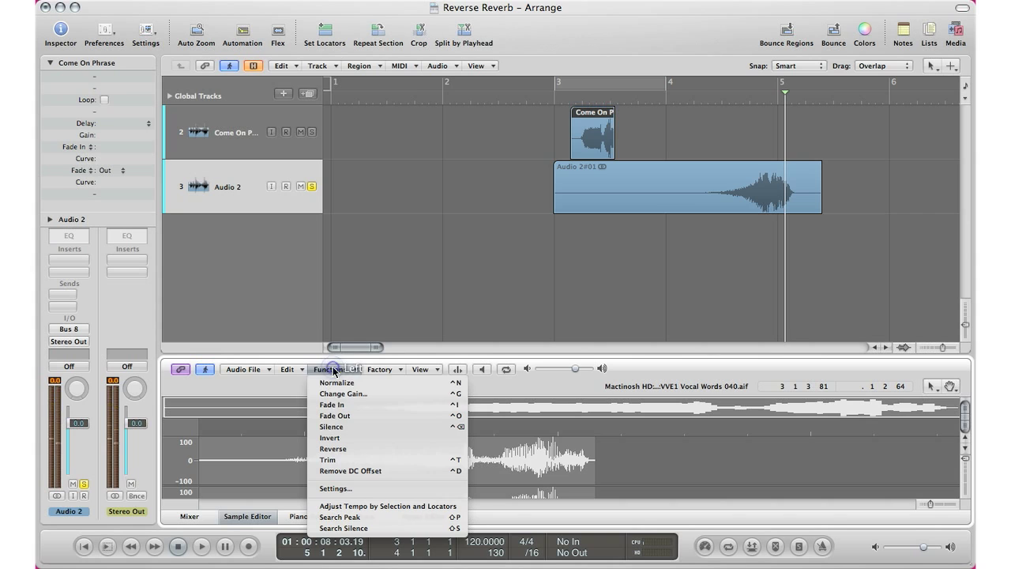
left_click(336, 450)
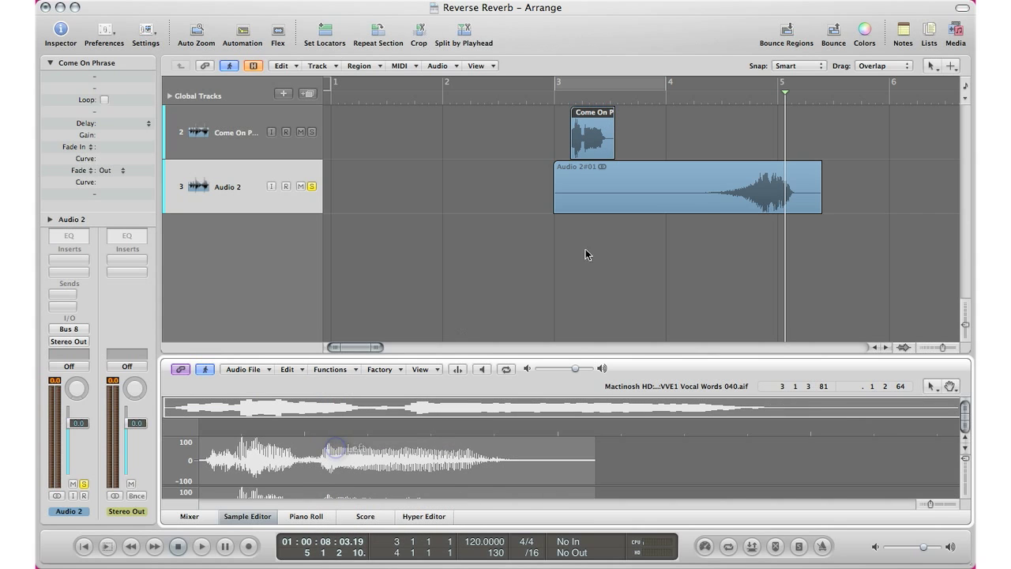
left_click_drag(785, 188, 599, 183)
Solo the Come On Phrase track, bypass its Bus 1 send and Space Designer, and play back both tracks from after bar 2.
left_click(312, 132)
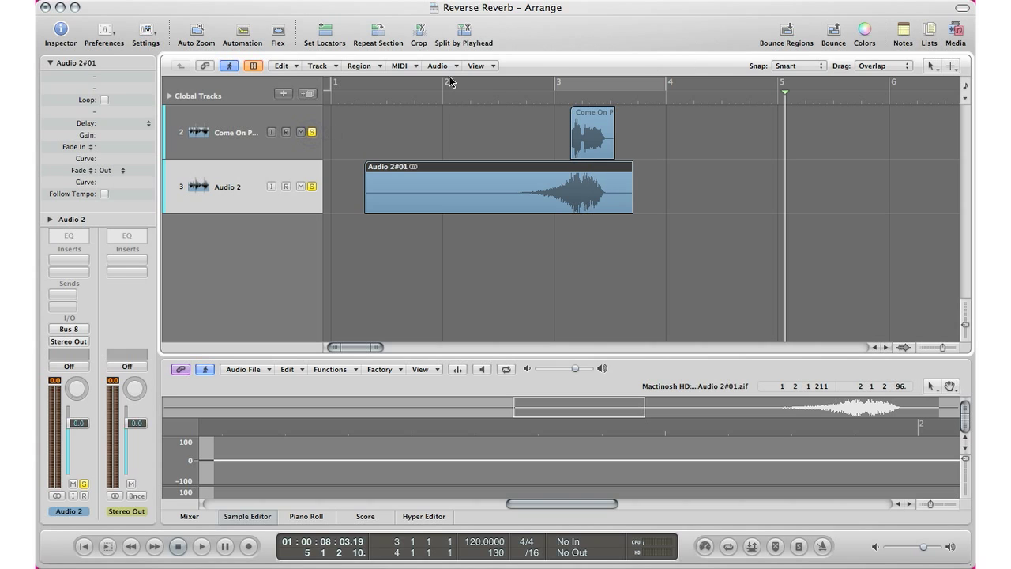
left_click(212, 126)
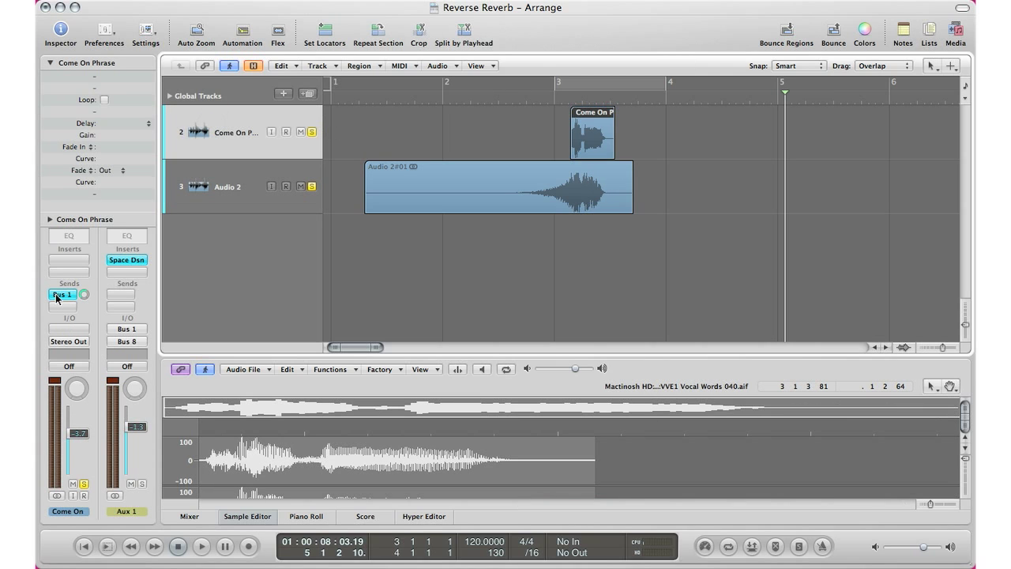
left_click(122, 261)
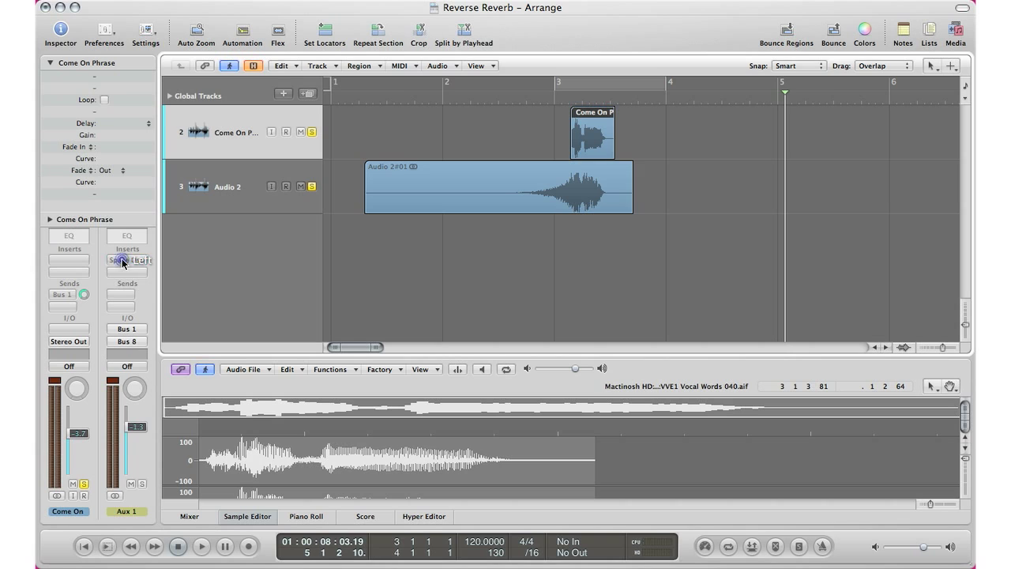
left_click(480, 95)
key("space")
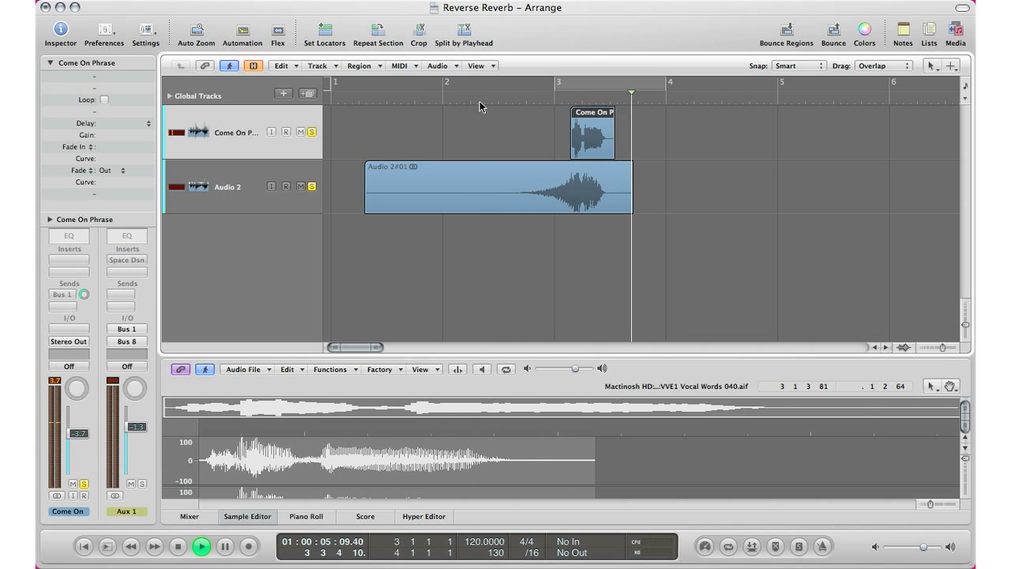
key("space")
Insert the Echo effect on the Audio 2 track and raise the track's level to +2.6 dB.
left_click(251, 192)
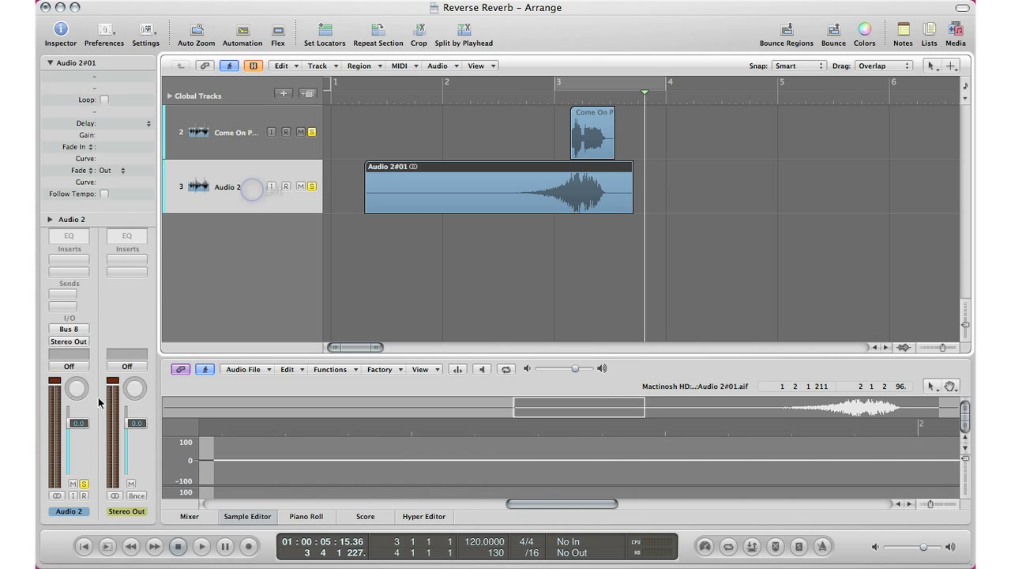
left_click(79, 261)
mouse_move(81, 306)
mouse_move(81, 285)
mouse_move(221, 298)
left_click(288, 298)
Play back the phrase and the echoed reverse reverb, restarting from just after bar 2.
left_click(499, 96)
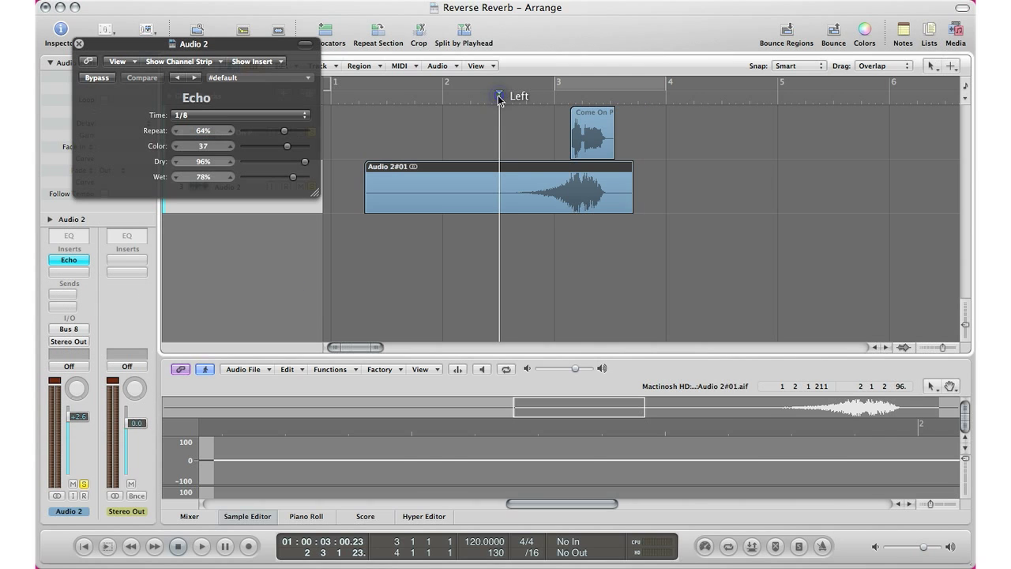
key("space")
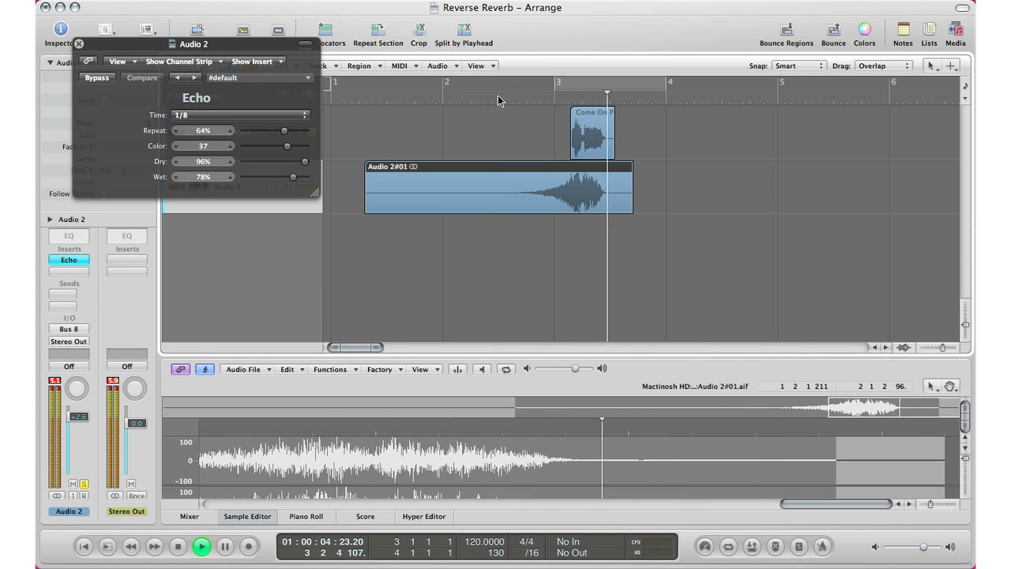
left_click(456, 97)
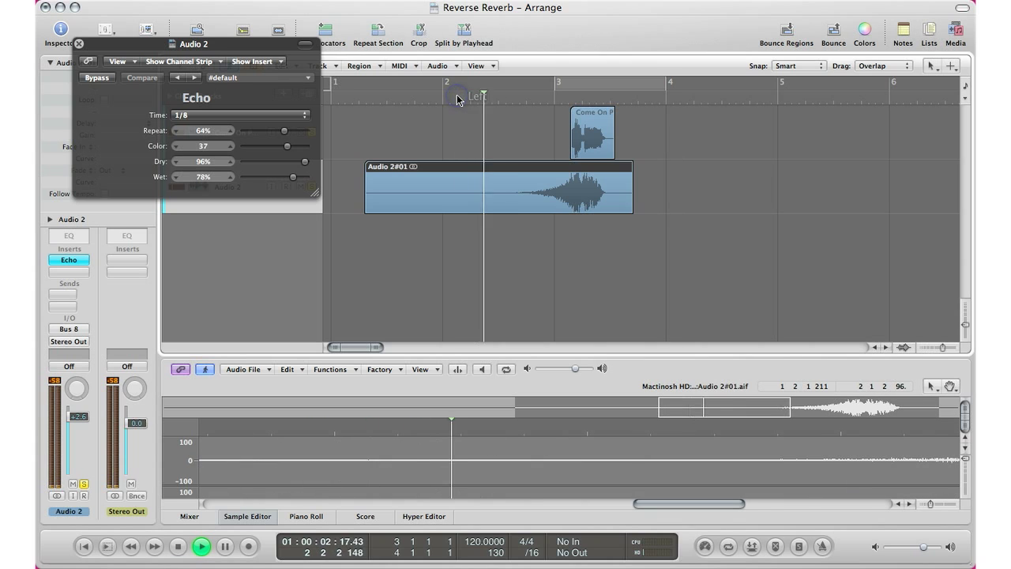